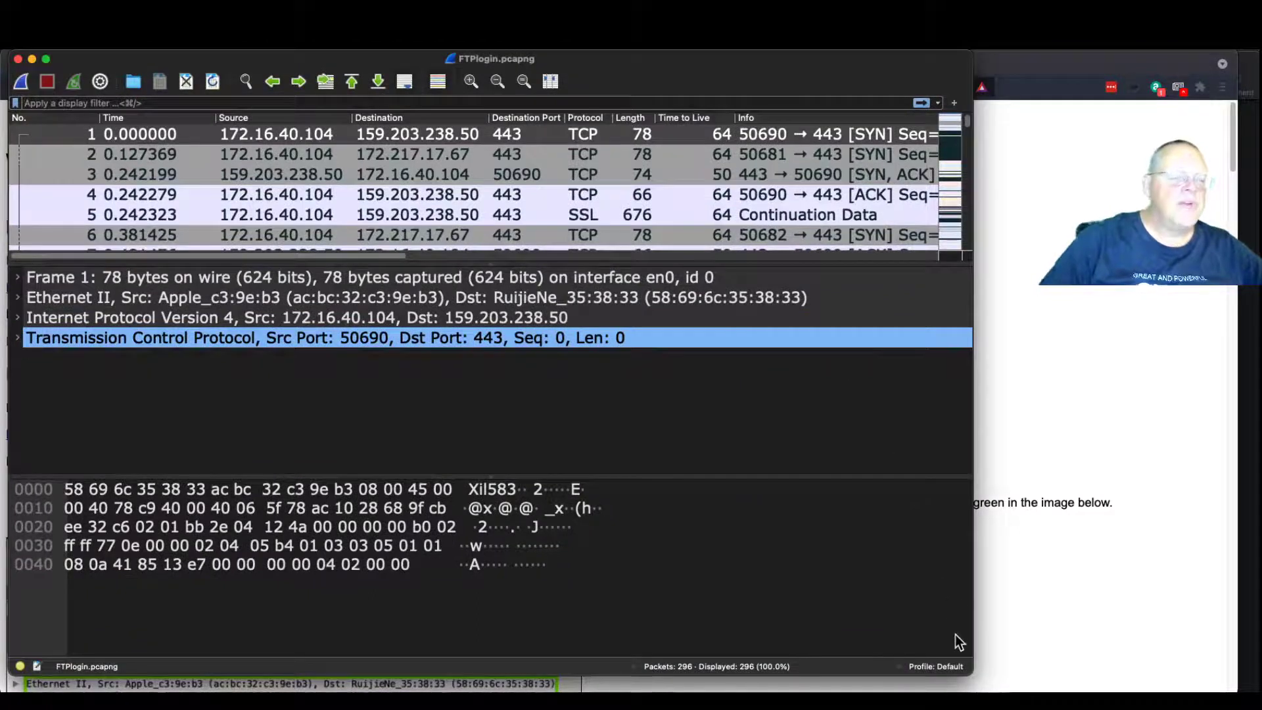
Widen the capture window, enlarge the packet list area, and look through the first few dozen packets
drag(972, 673, 1205, 690)
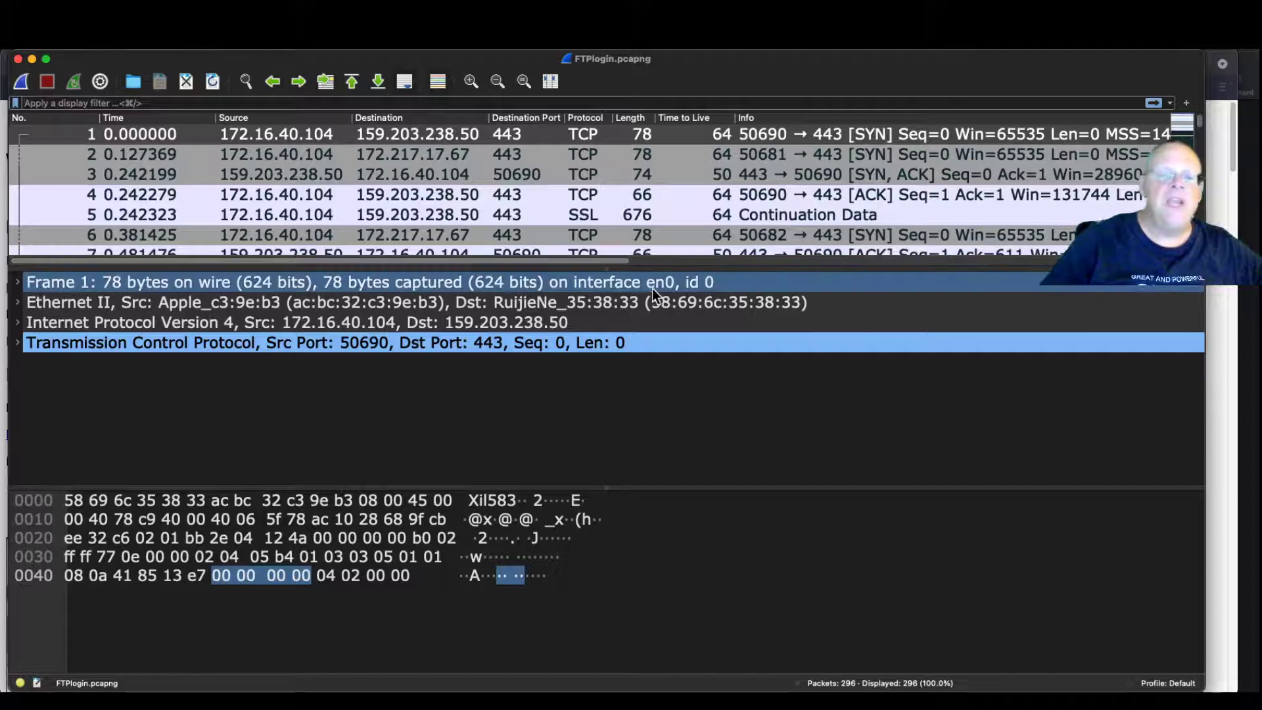
drag(647, 265, 657, 394)
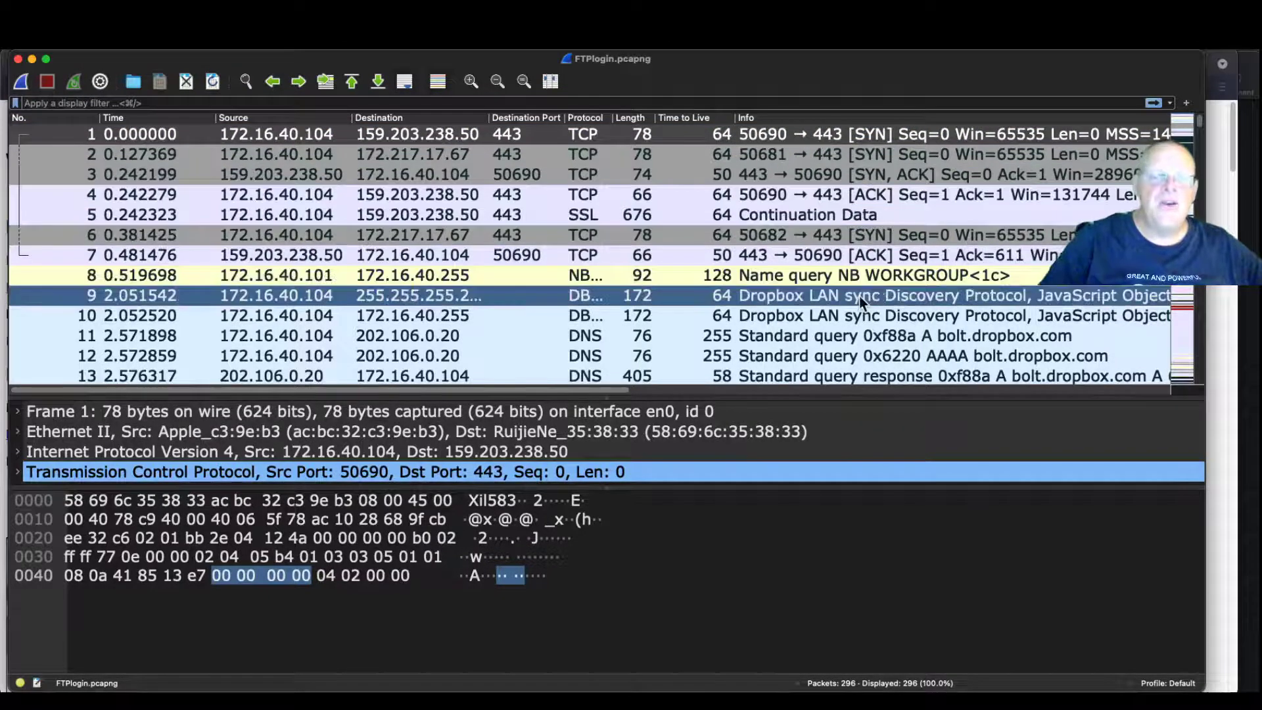
scroll(880, 300, down, 3)
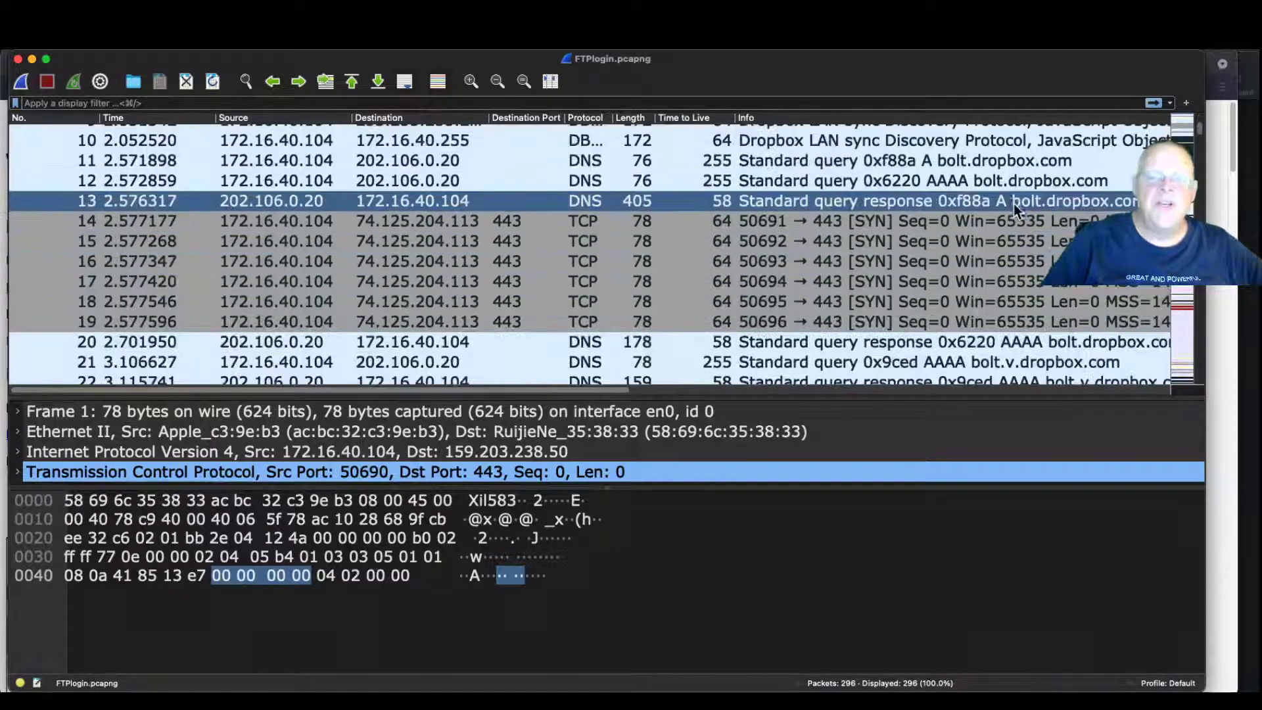
scroll(965, 229, down, 4)
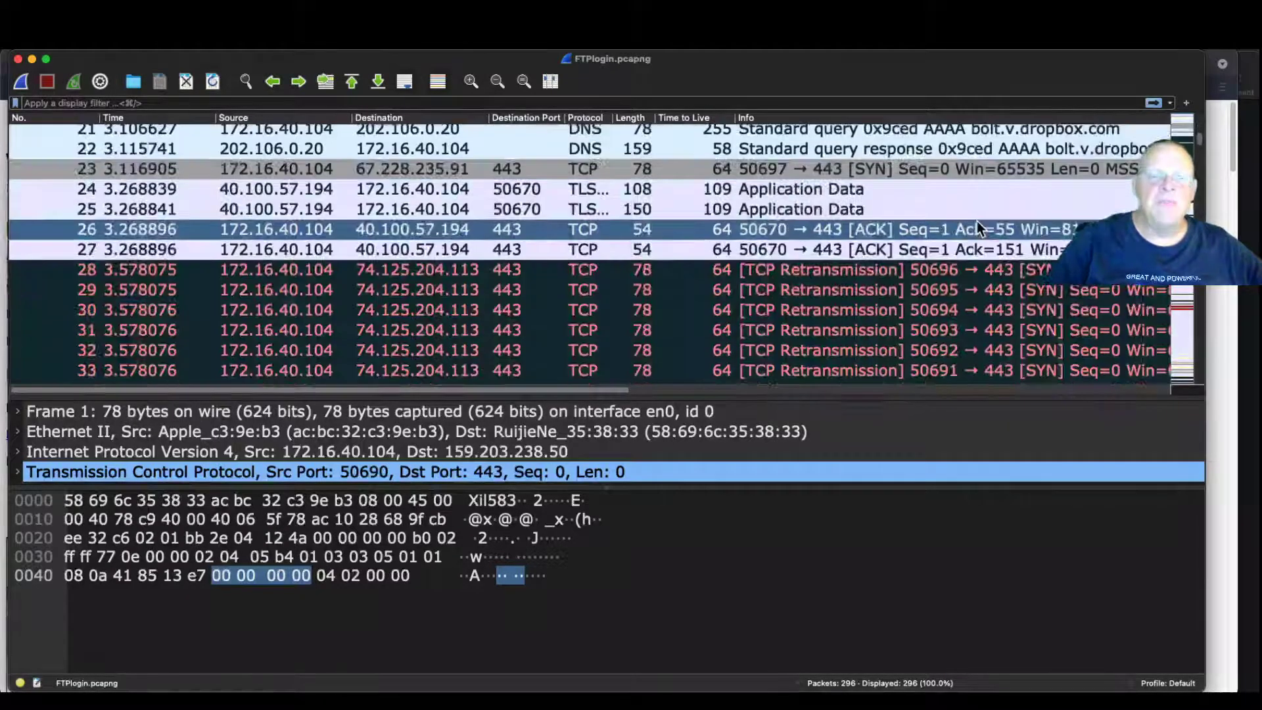
scroll(977, 222, up, 2)
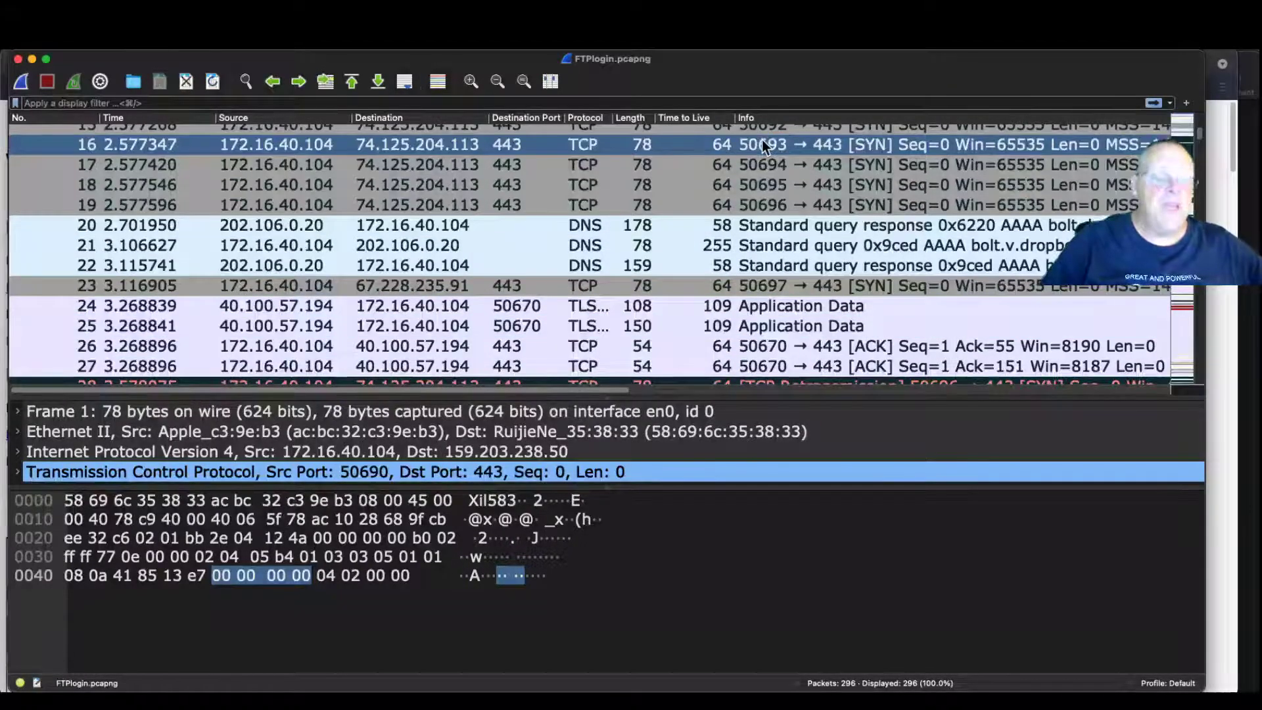
Switch to the browser showing the H 420 Wireshark project and move its window off the capture
key(super+Tab)
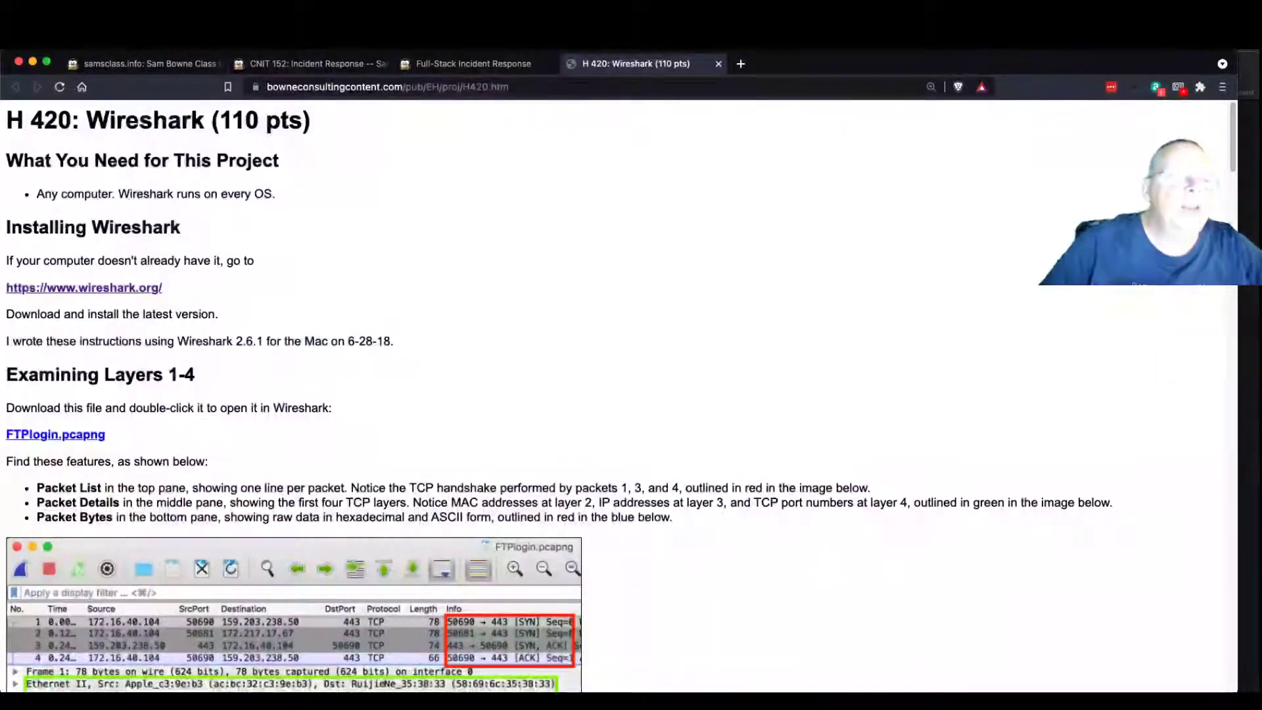
drag(796, 60, 1261, 50)
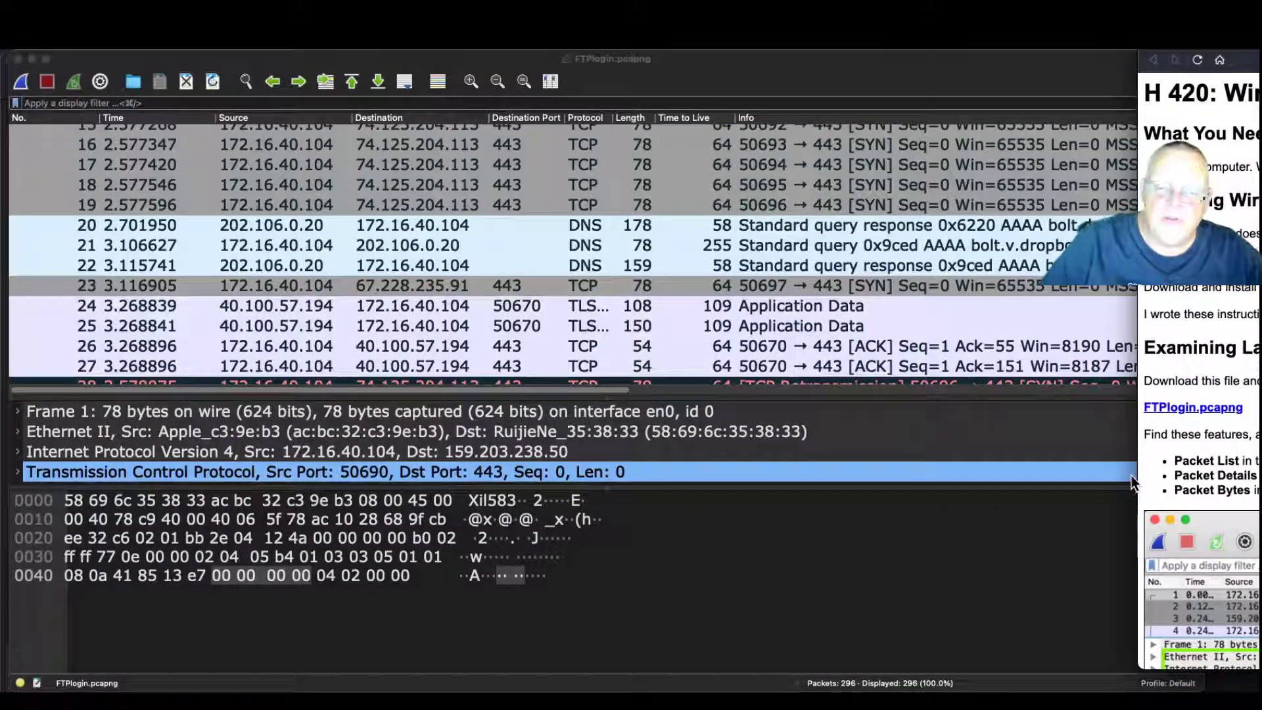
drag(1138, 468, 1261, 454)
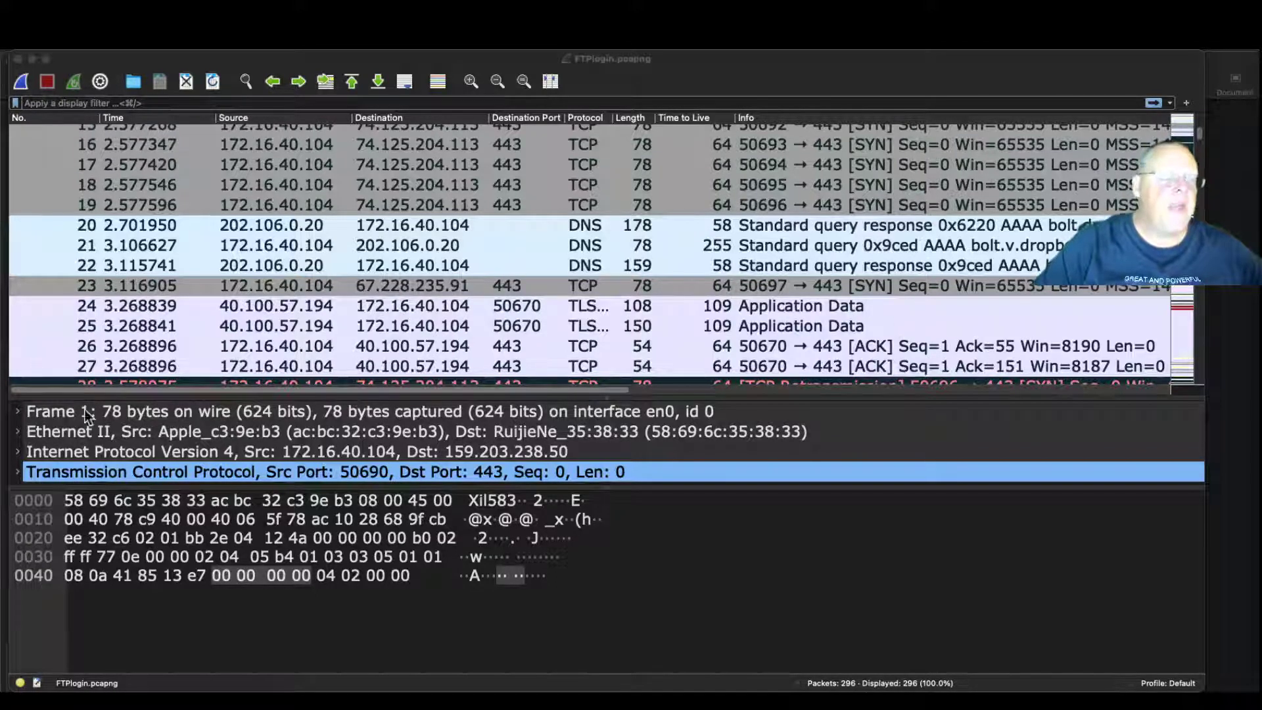
Enlarge the packet details area and expand the Domain Name System layer of packet 21
click(574, 454)
drag(571, 485, 571, 585)
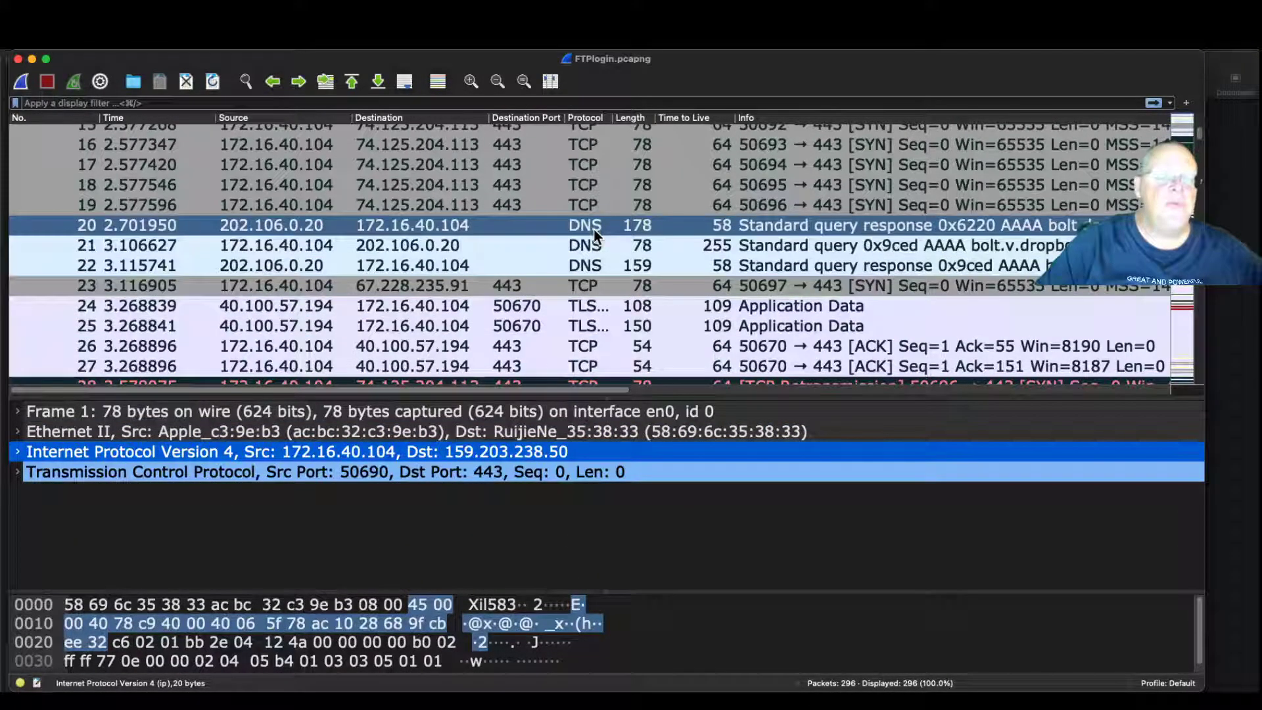
click(681, 244)
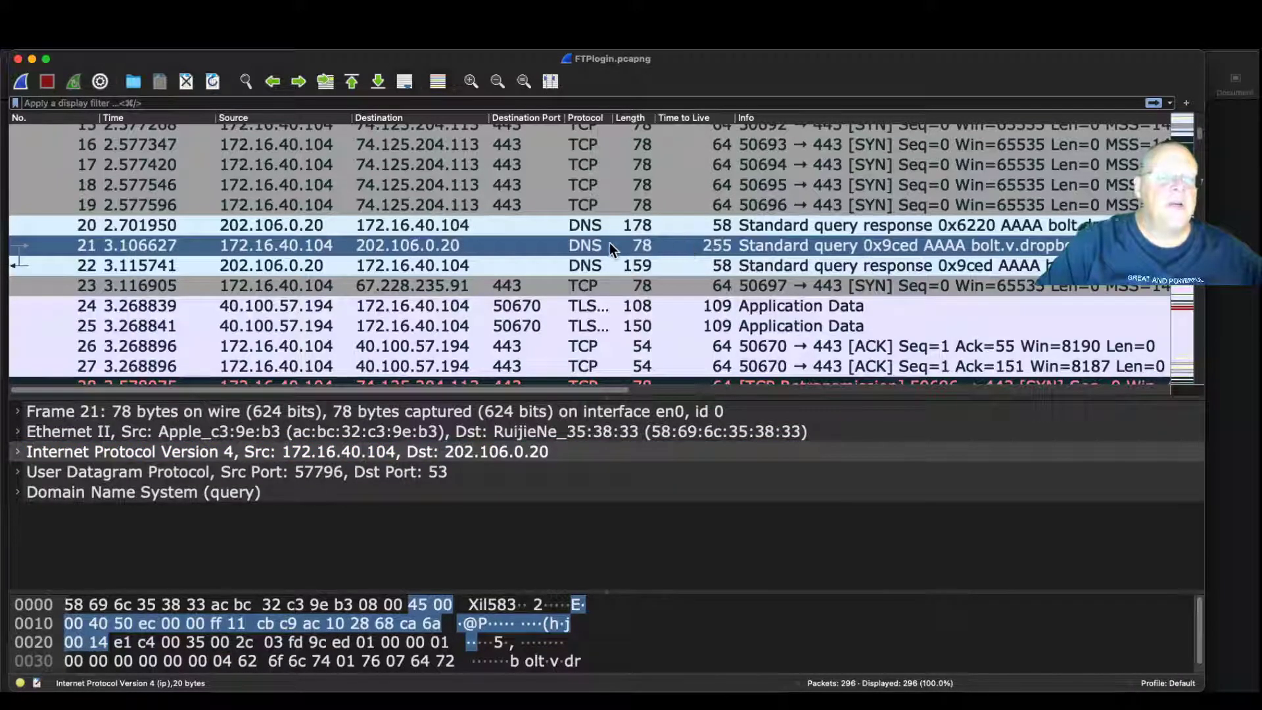
click(80, 432)
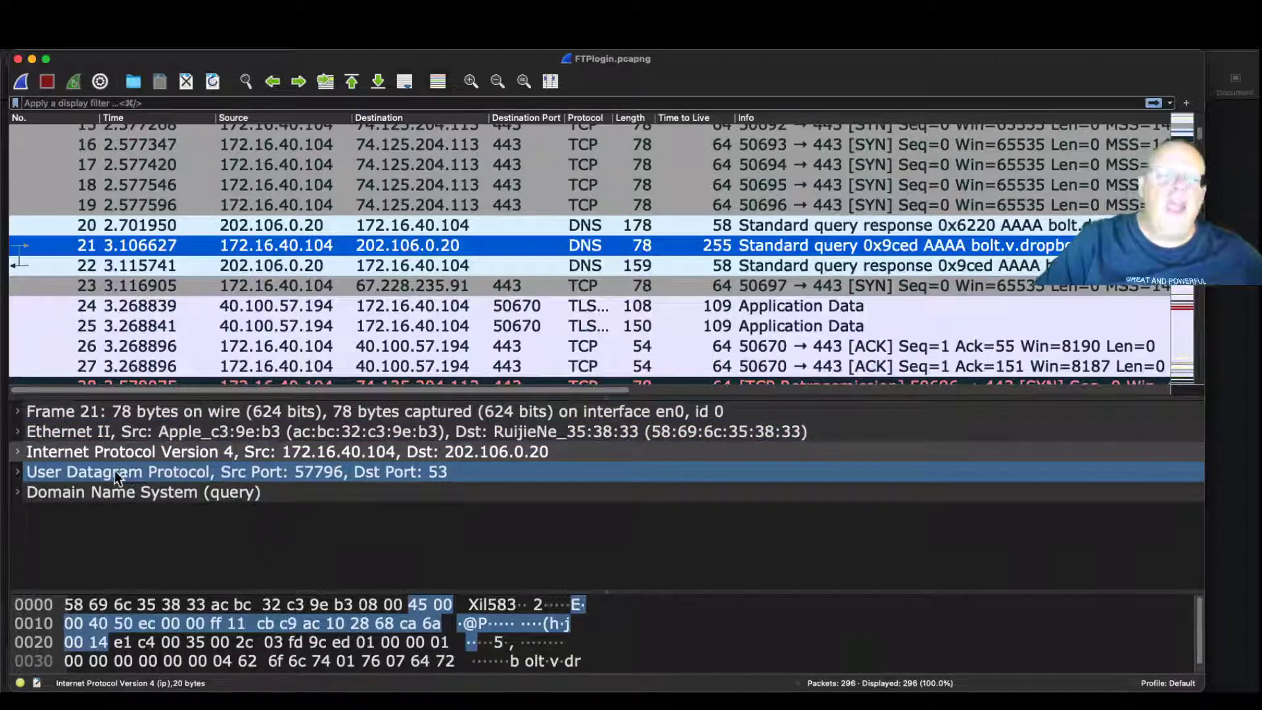
click(19, 493)
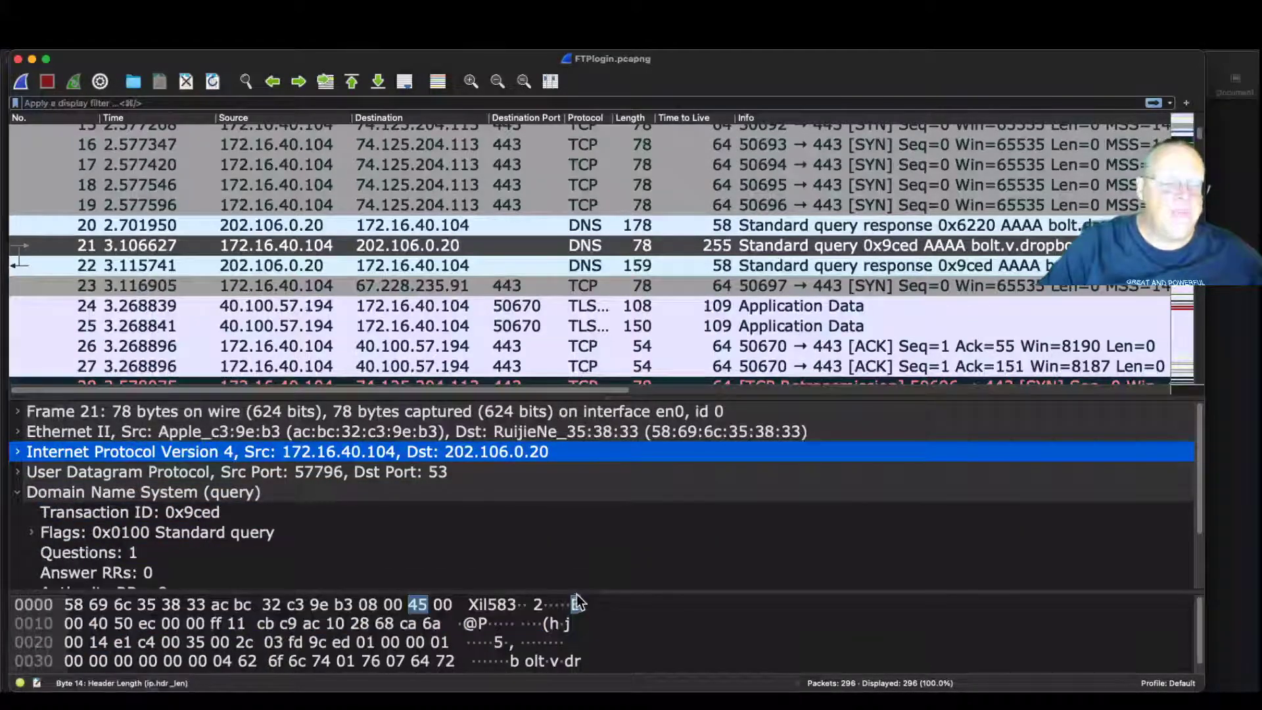
Expand the Queries section of packet 21 and its bolt.v.dropbox.com entry to examine the query fields
drag(569, 590, 569, 613)
scroll(451, 515, down, 2)
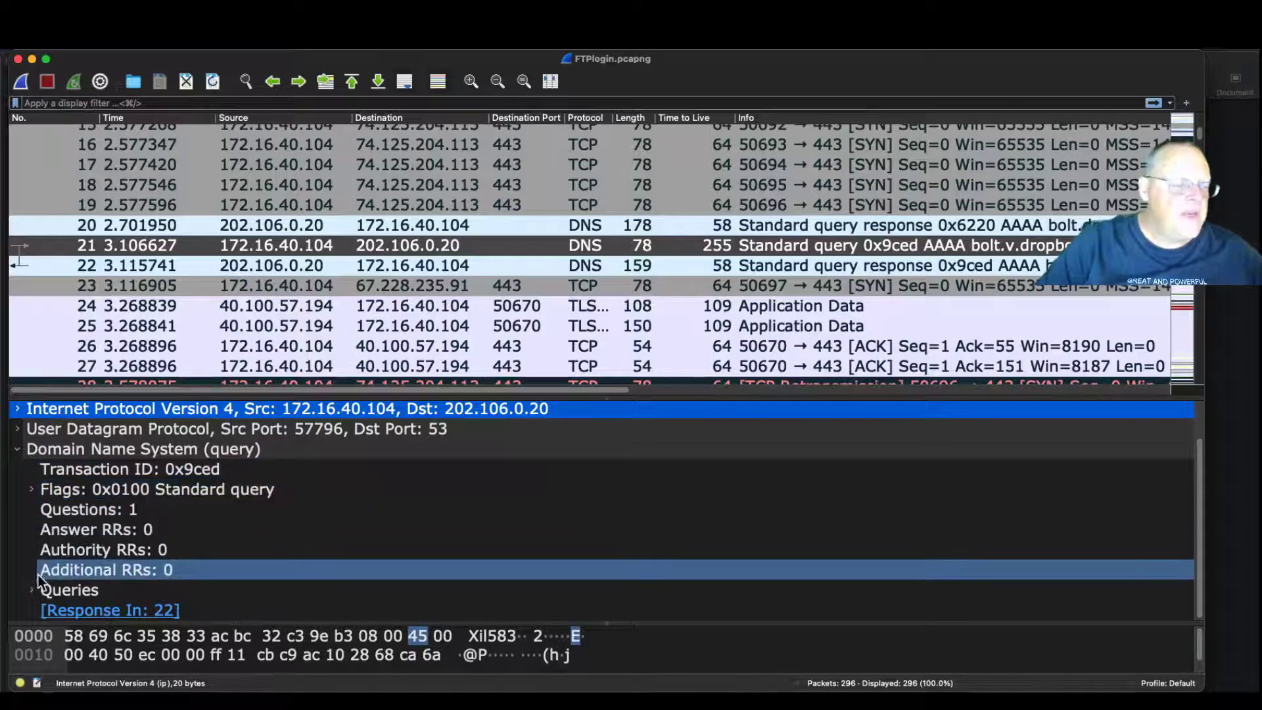
click(30, 591)
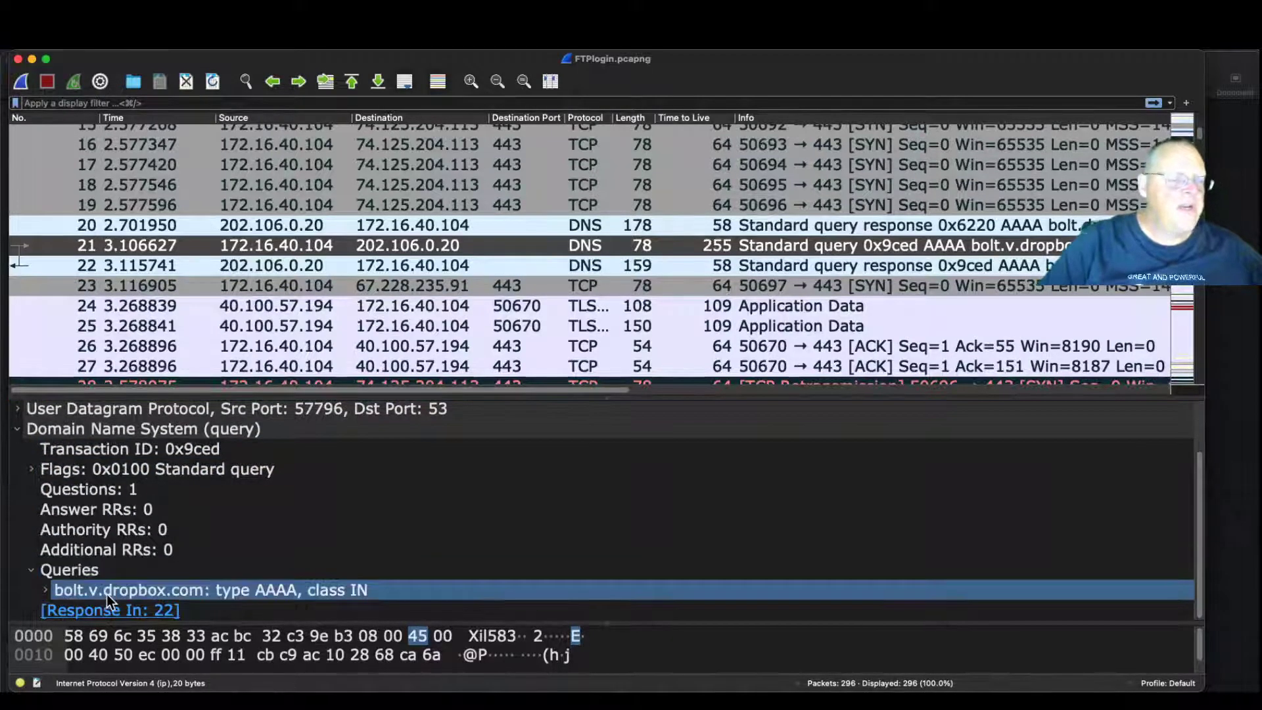
click(47, 594)
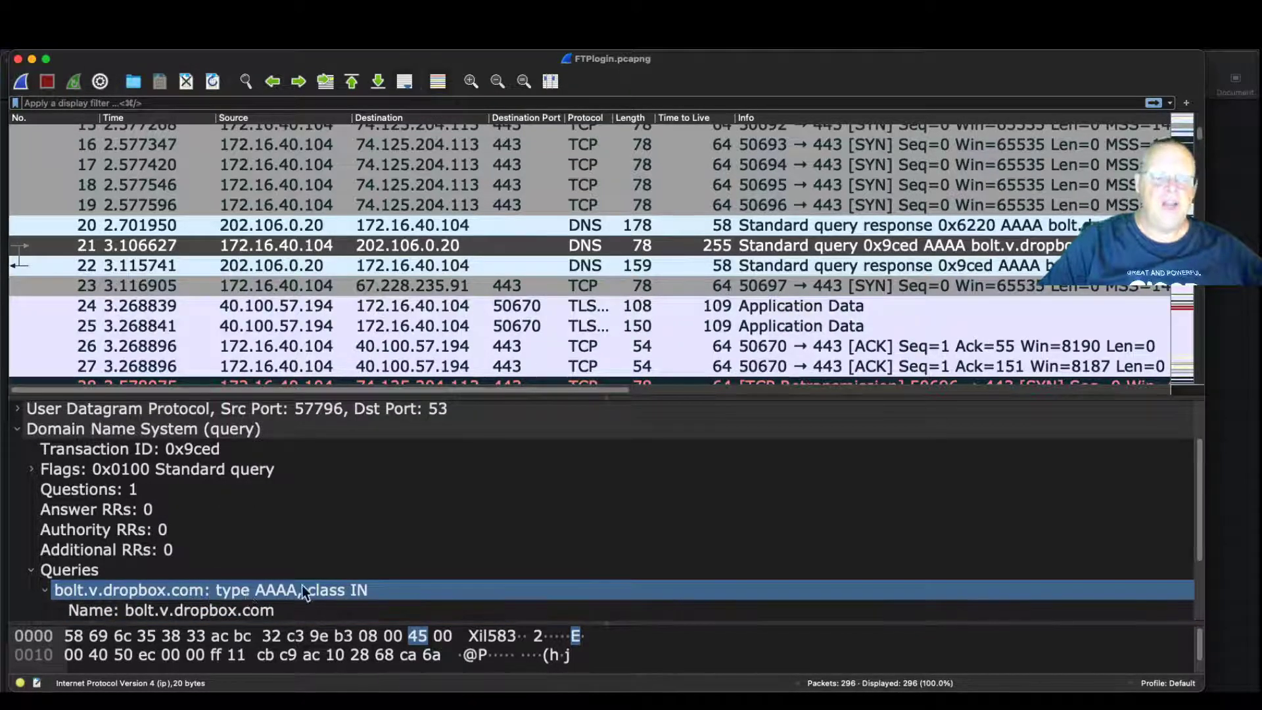
scroll(298, 587, down, 5)
click(149, 591)
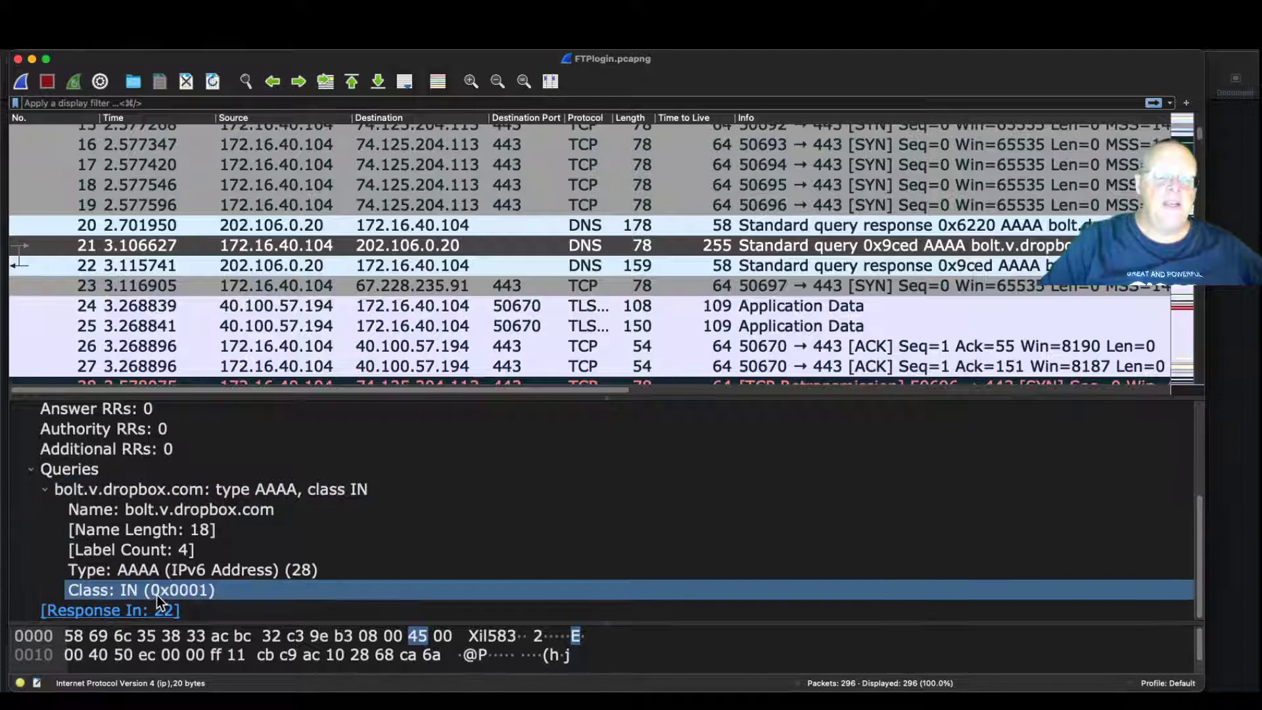
click(176, 490)
click(132, 548)
click(603, 288)
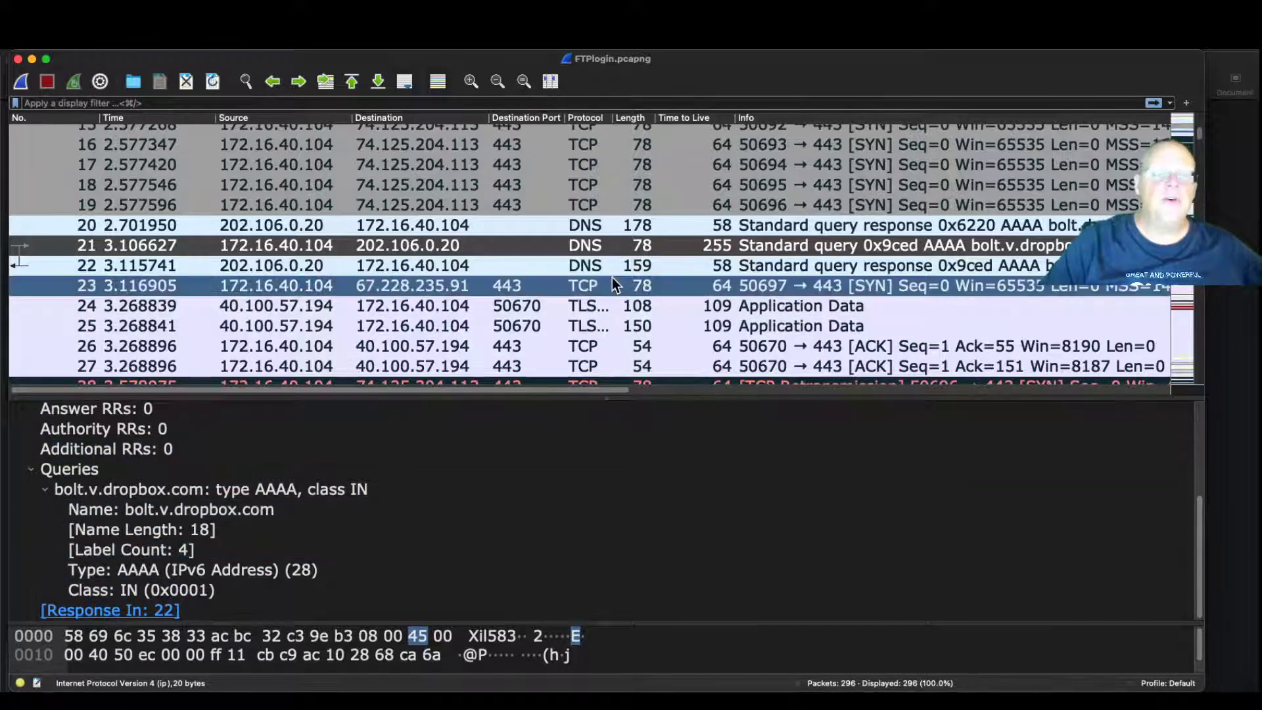
click(644, 247)
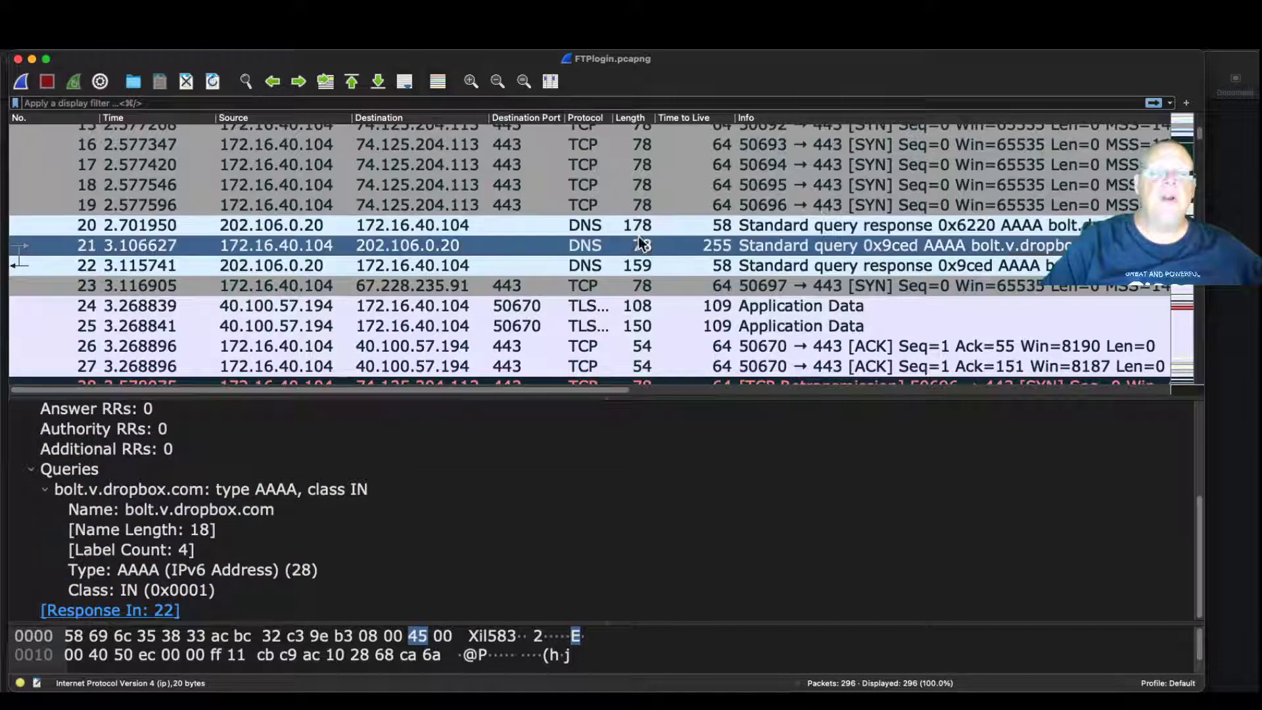
Select the DNS response in packet 22, expand its Authoritative nameservers section, and review the response fields
click(701, 260)
scroll(213, 487, down, 5)
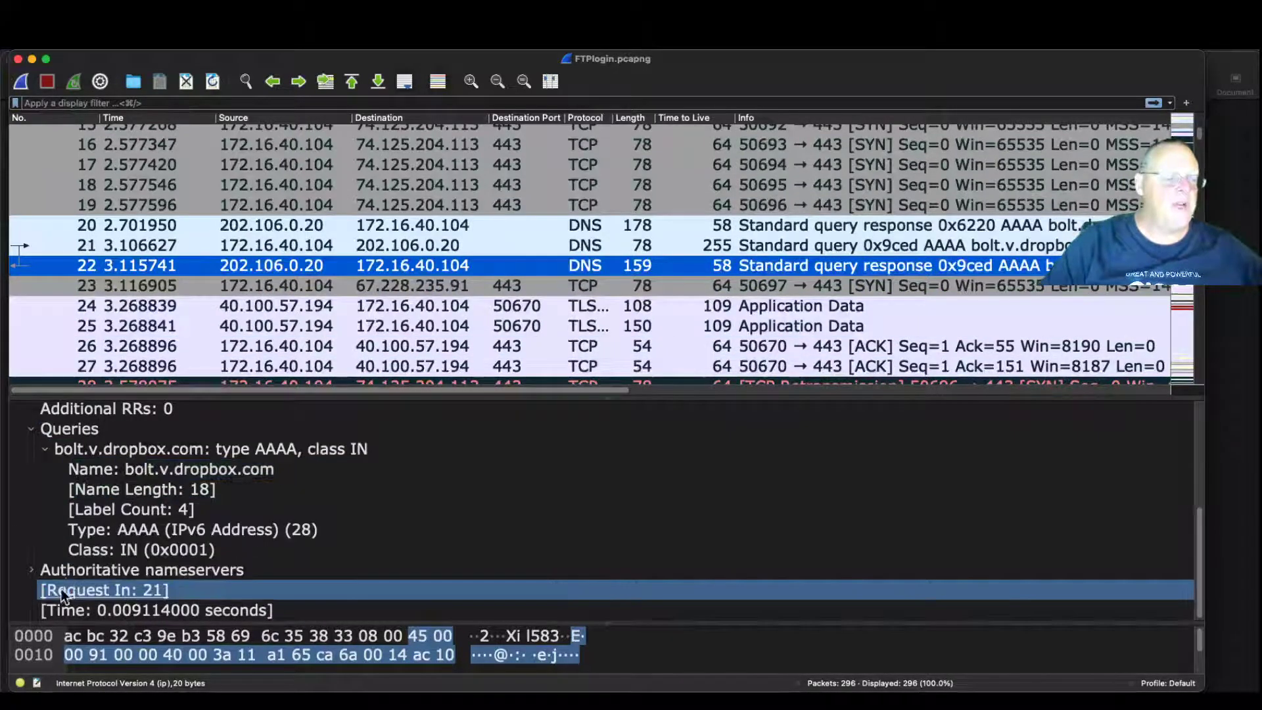
click(29, 569)
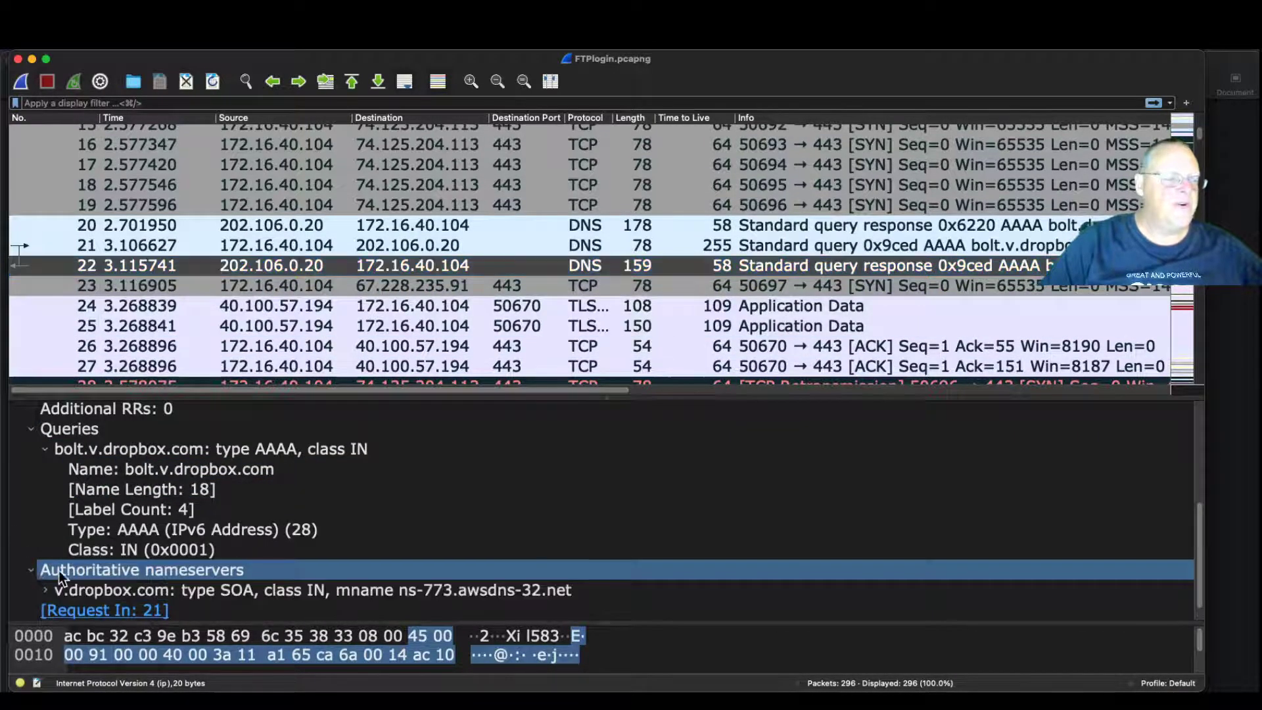
scroll(262, 578, down, 1)
scroll(262, 580, up, 4)
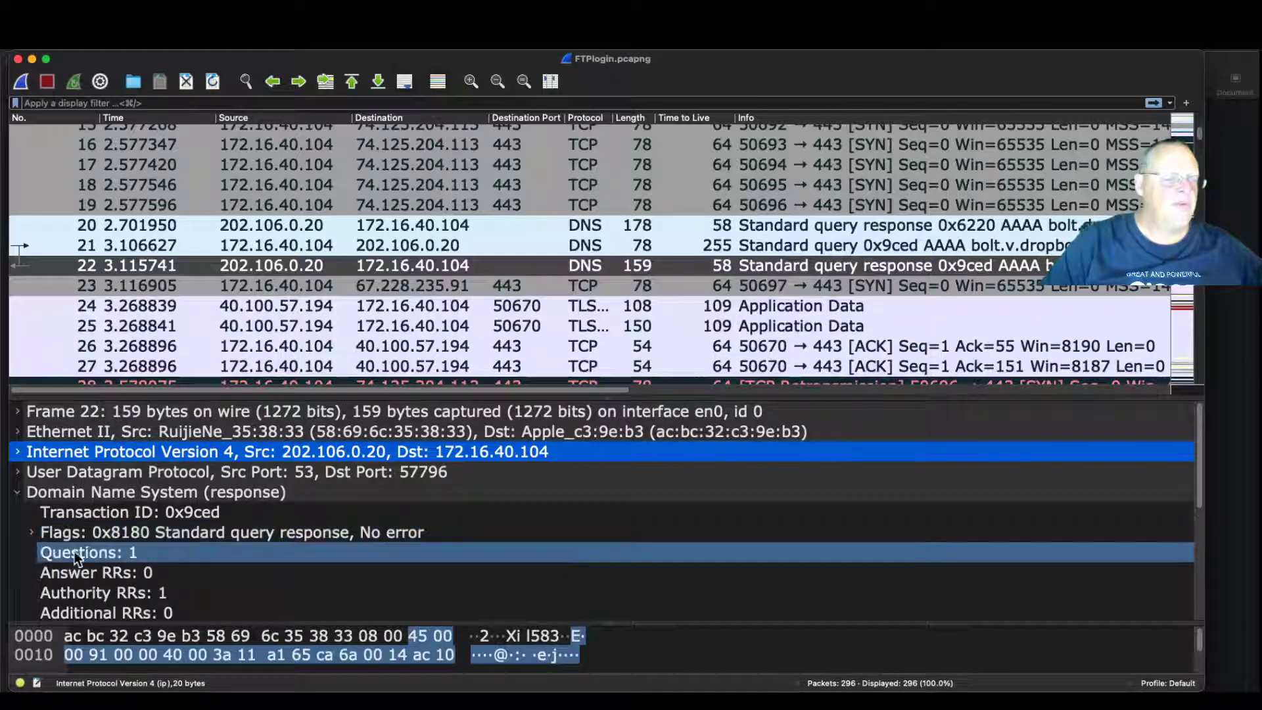
scroll(113, 538, down, 3)
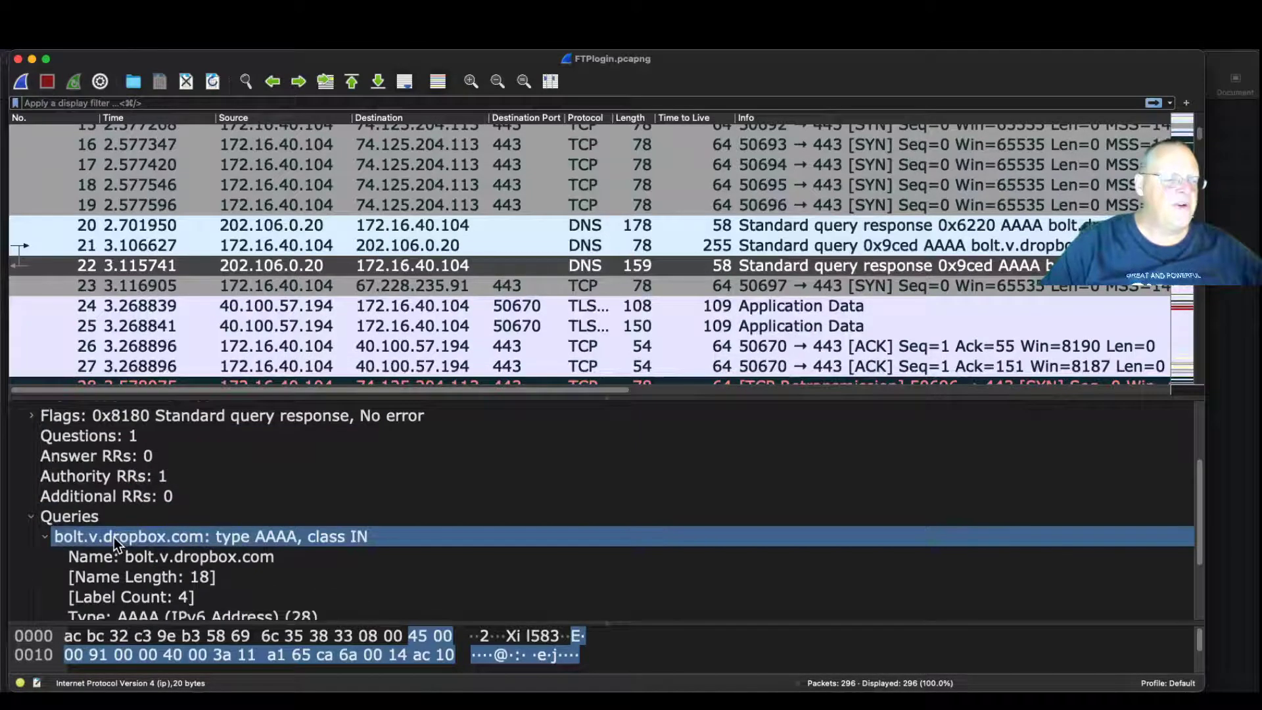
scroll(79, 452, down, 3)
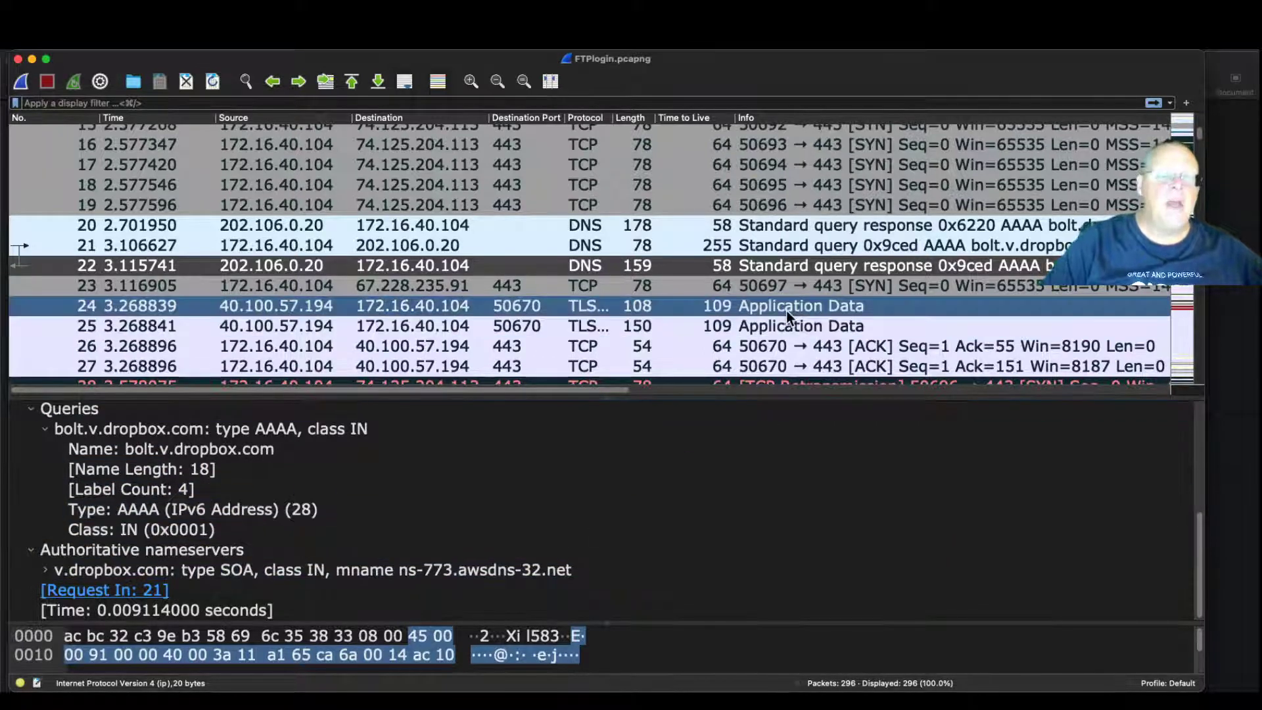
Look further down the packet list and temporarily enlarge the raw bytes area to examine packet 22's data
scroll(787, 313, down, 3)
scroll(786, 313, down, 3)
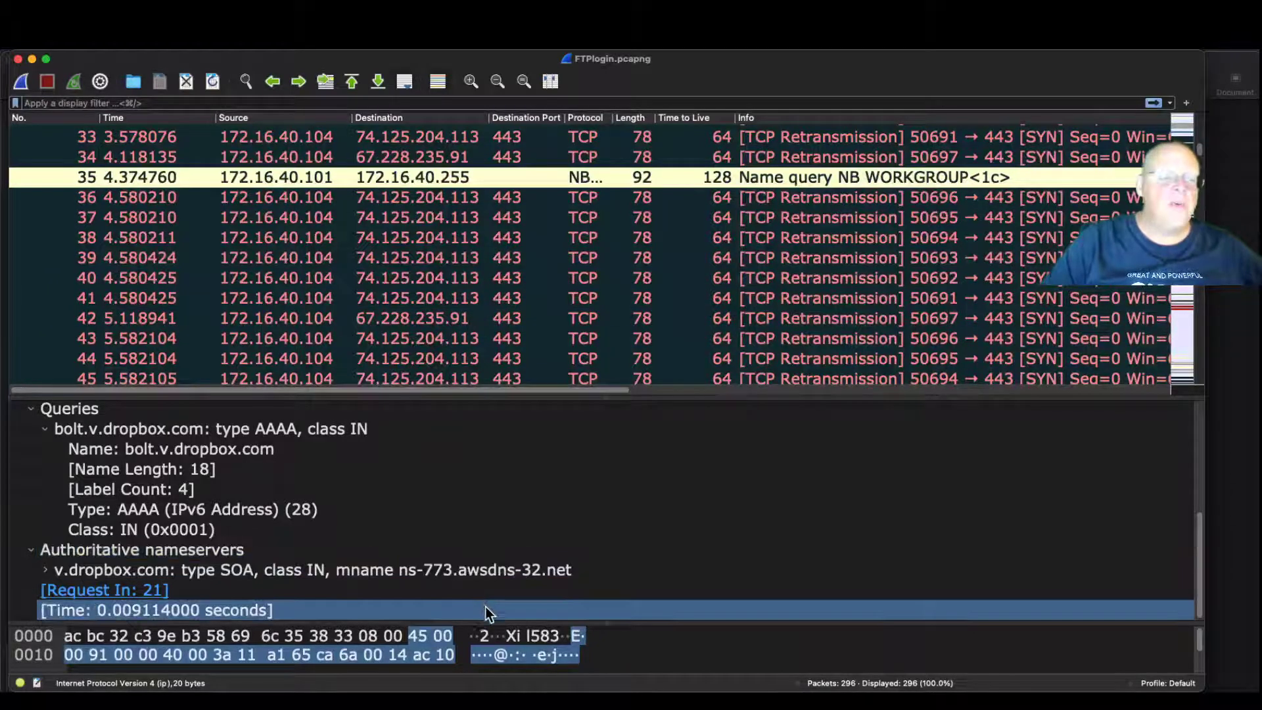
drag(500, 622, 503, 489)
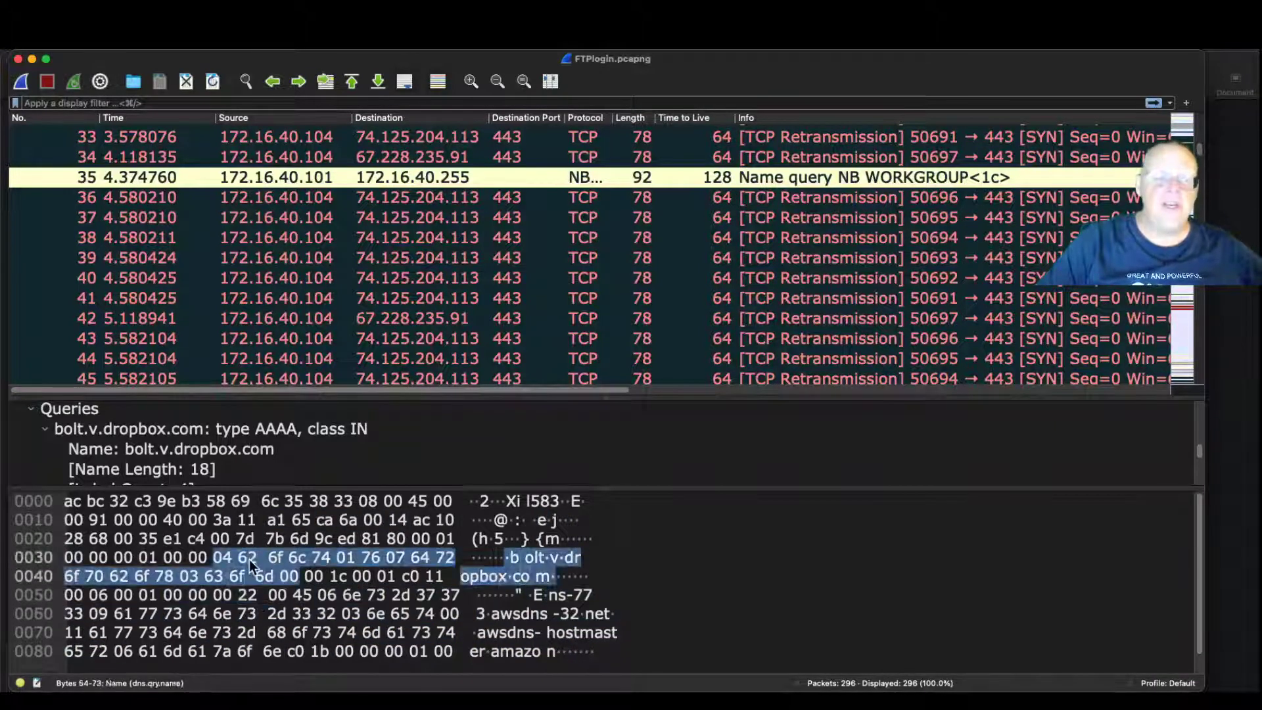
drag(604, 487, 606, 608)
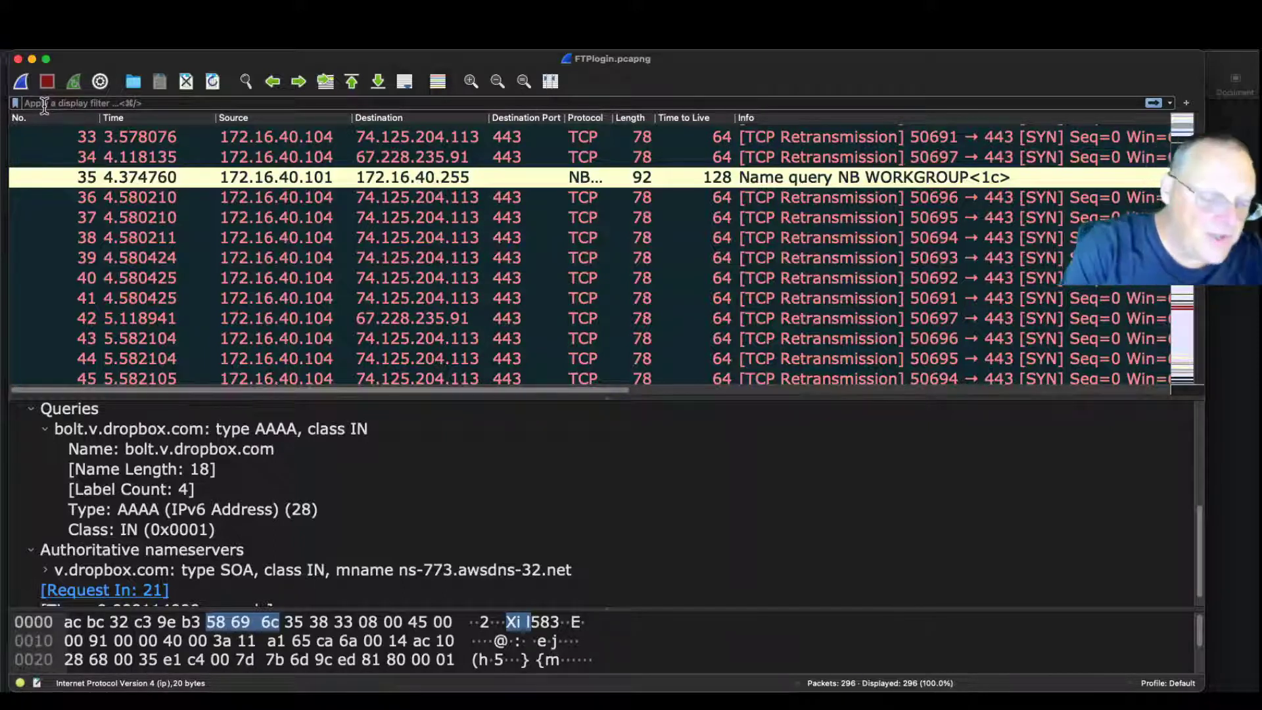
Apply the display filter http to the capture, and replace it with tcp
text(h)
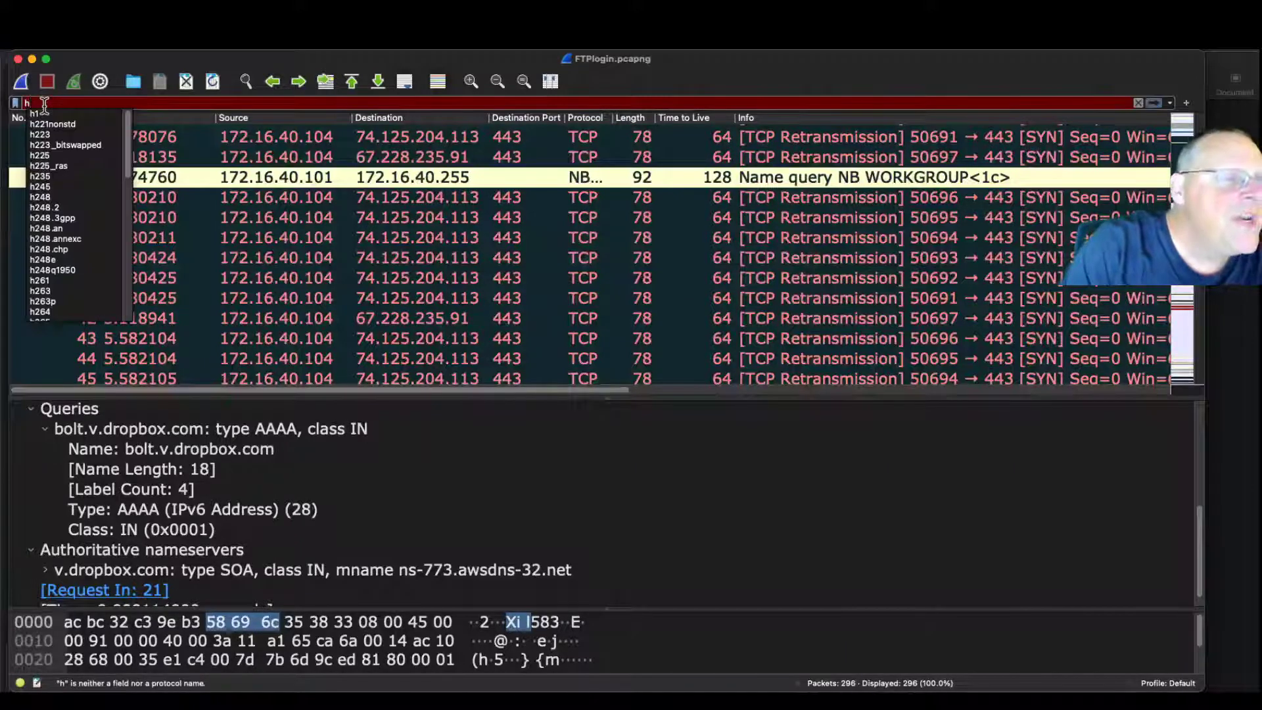
text(ttp)
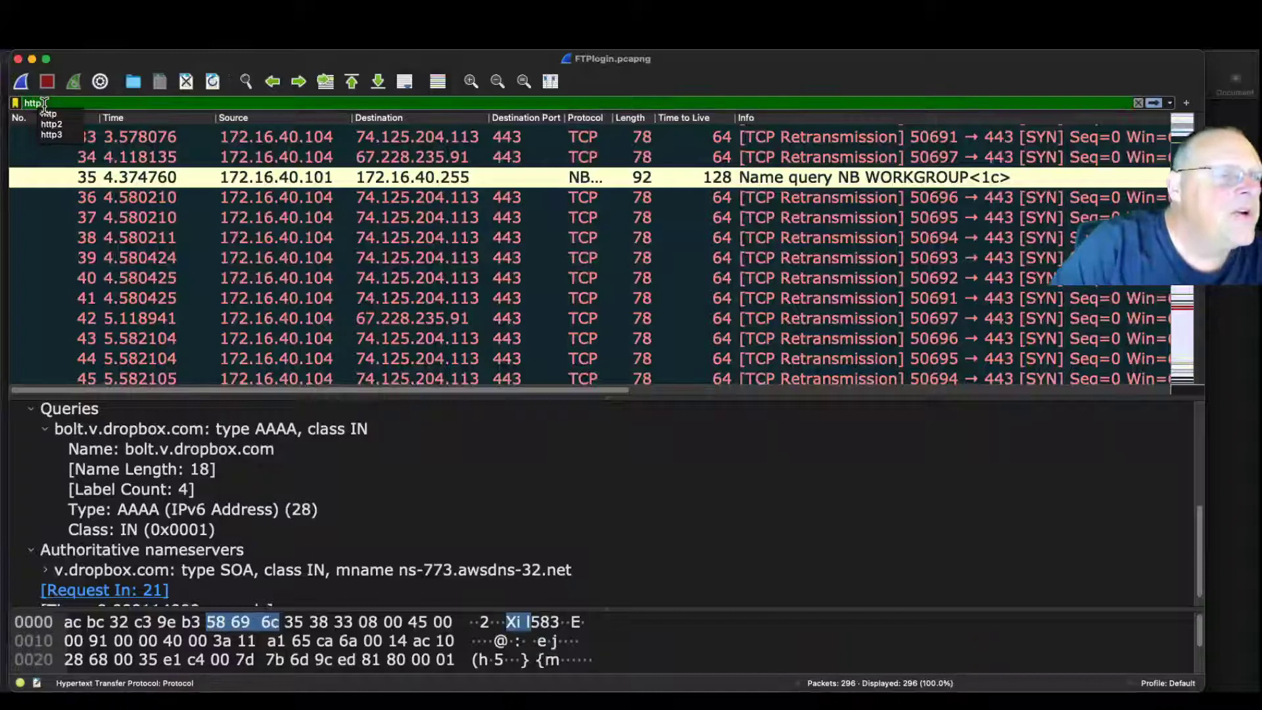
key(Return)
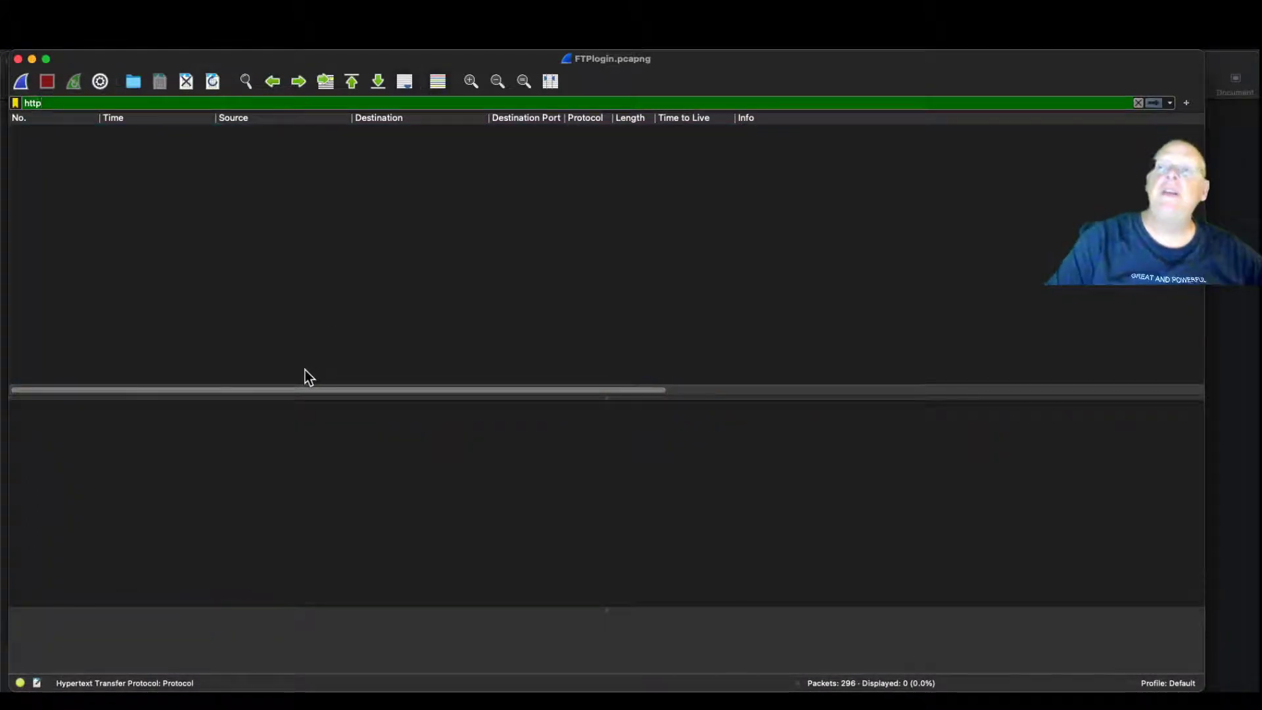
drag(53, 103, 2, 99)
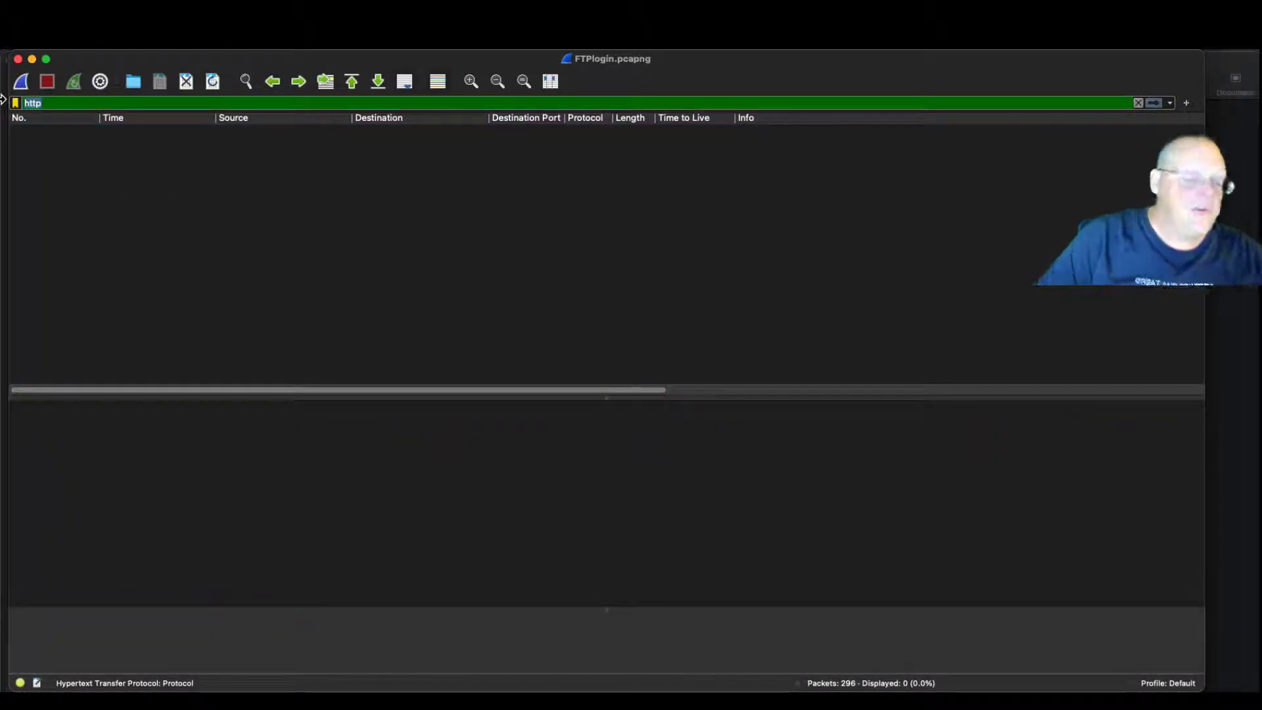
text(tcp)
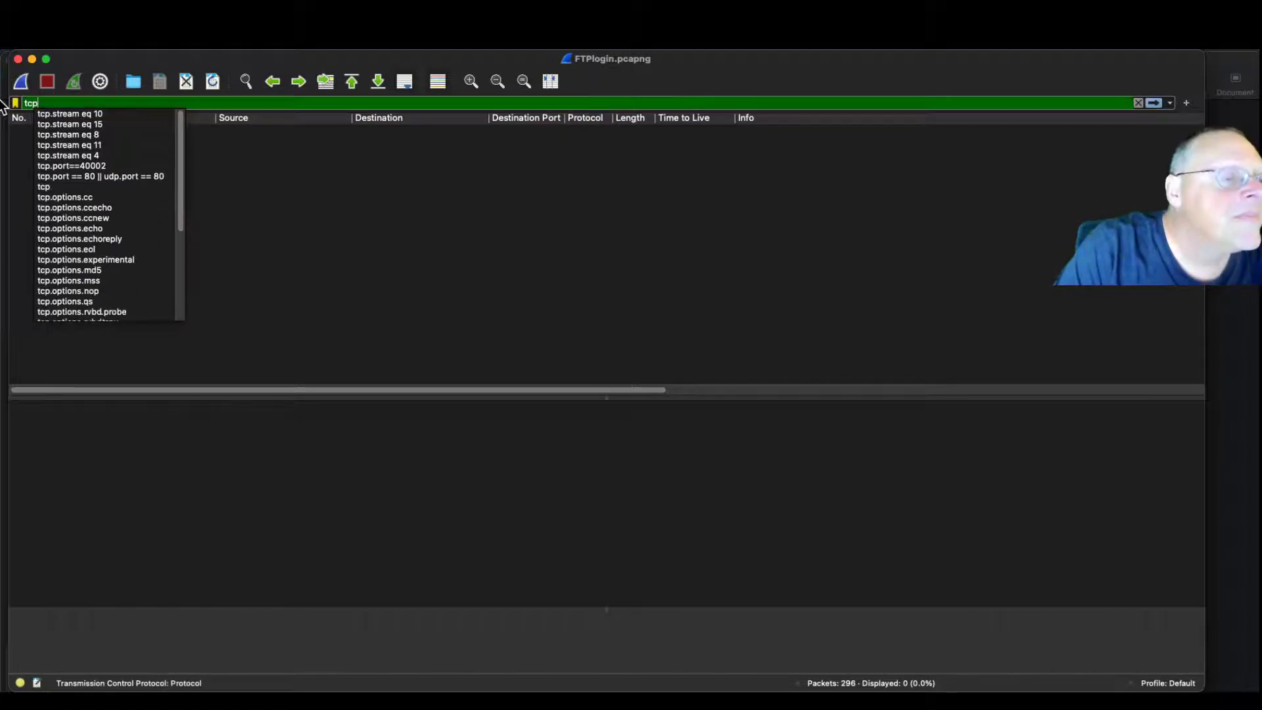
key(Return)
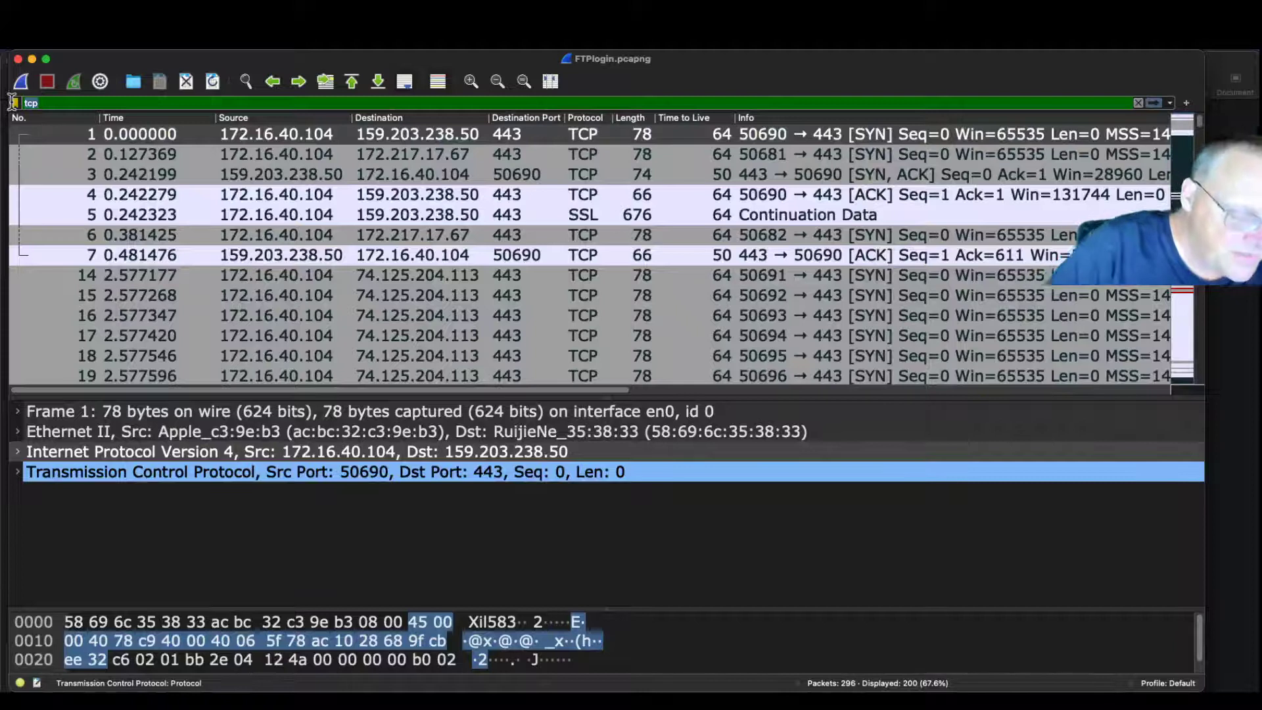
Apply the display filter dns to the capture, and replace it with ftp
text(dns)
key(Return)
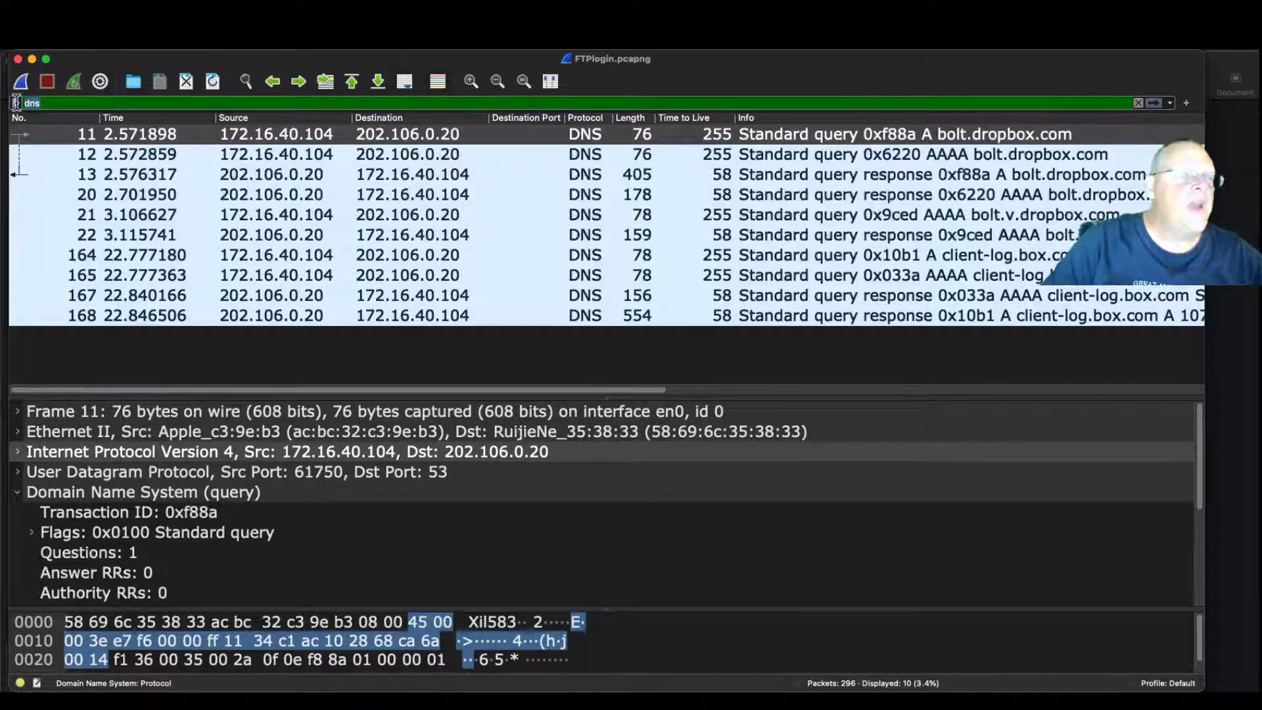
text(tp)
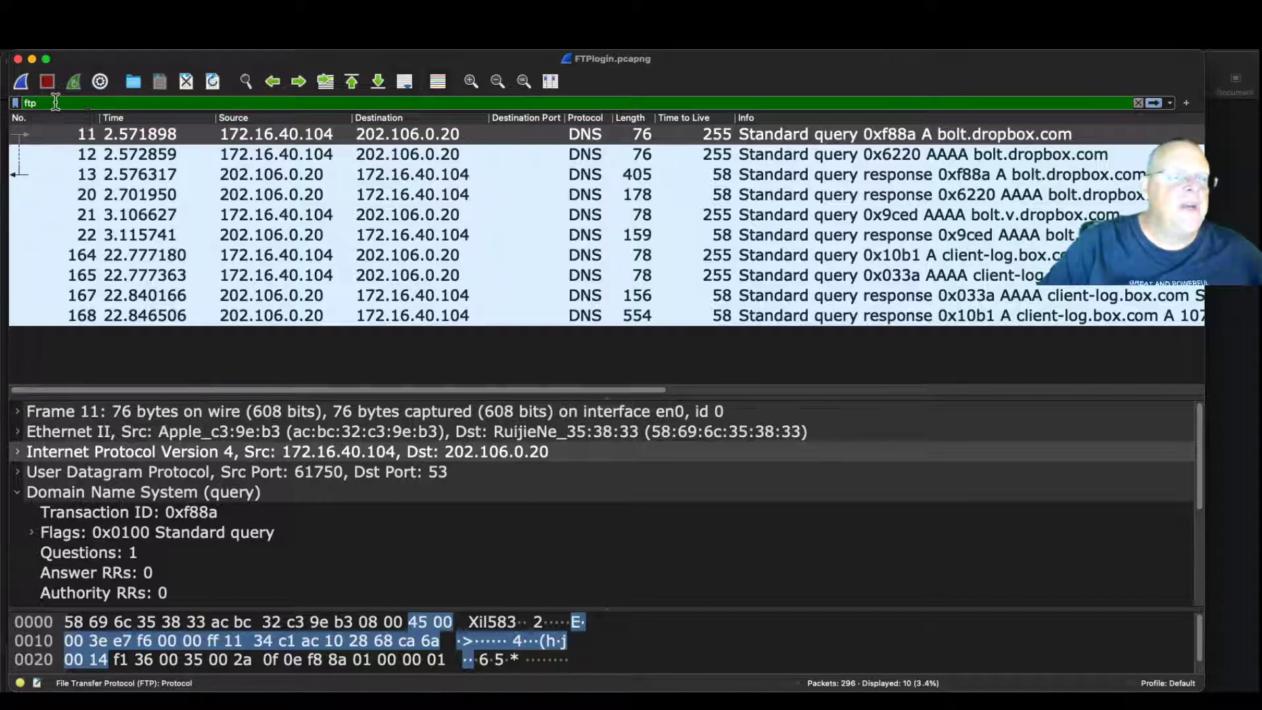
key(Return)
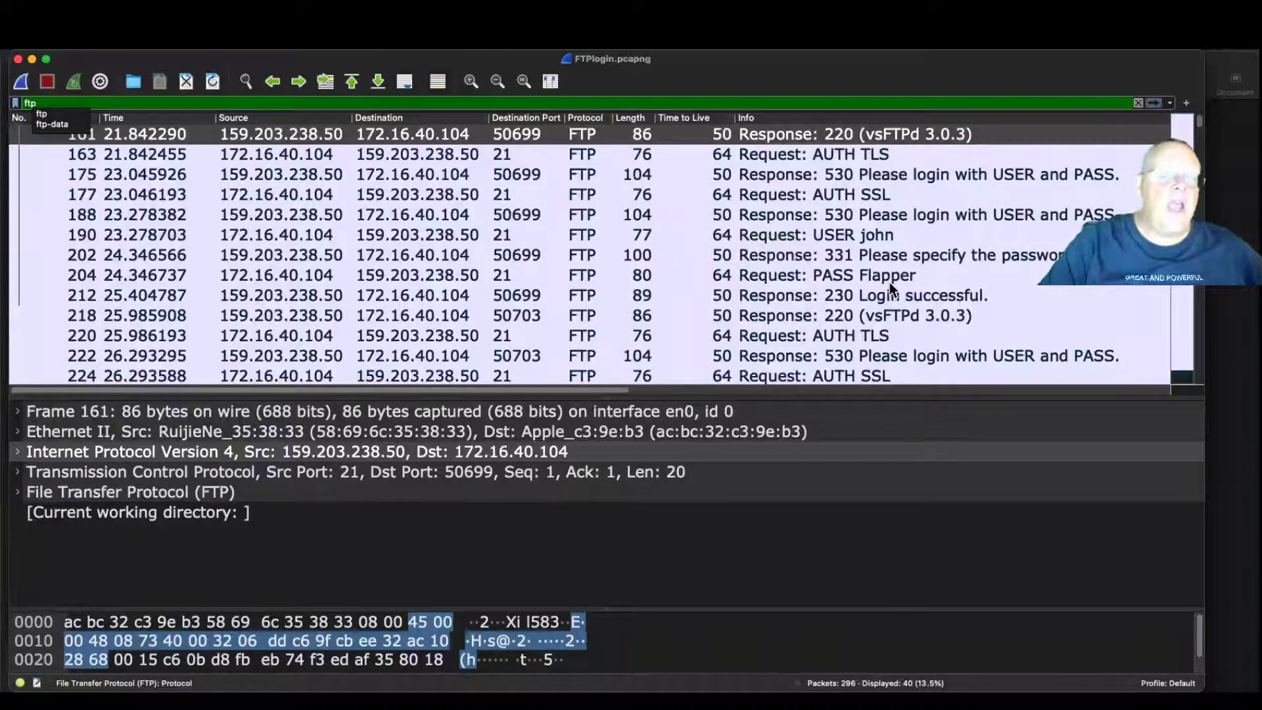
Apply the display filter ftp-data to the capture, and change it back to ftp
click(66, 125)
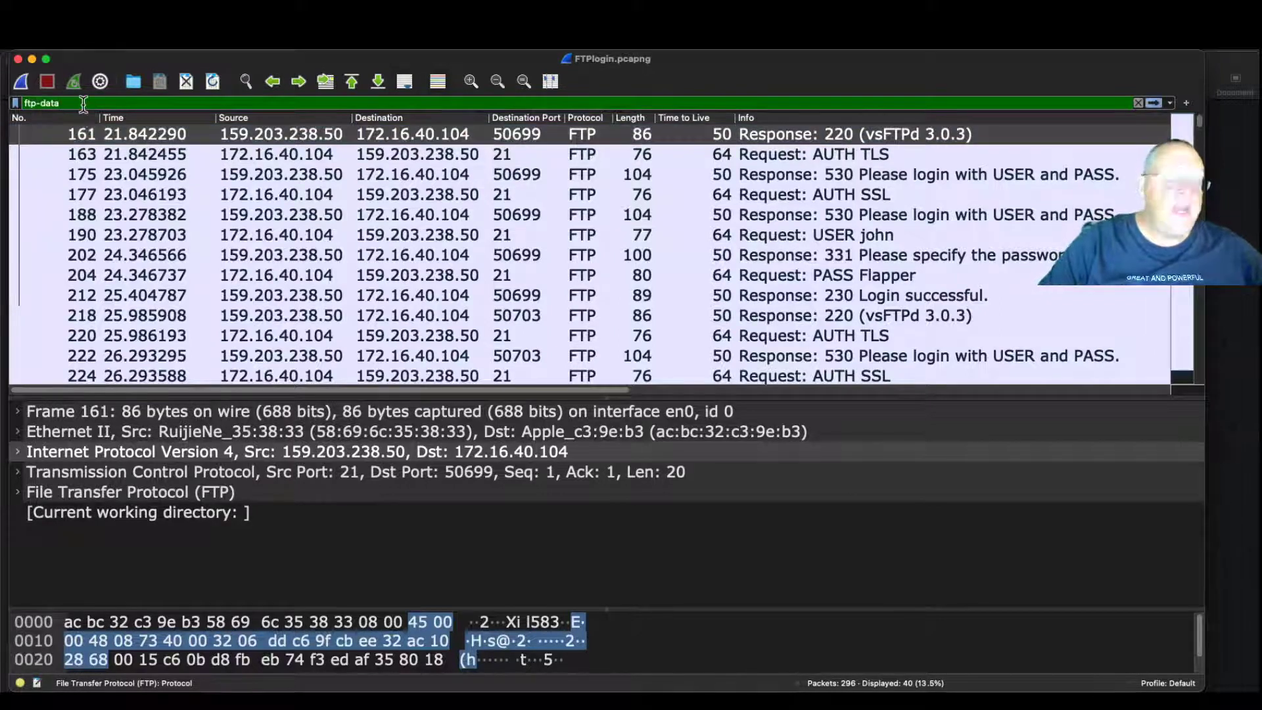
key(Return)
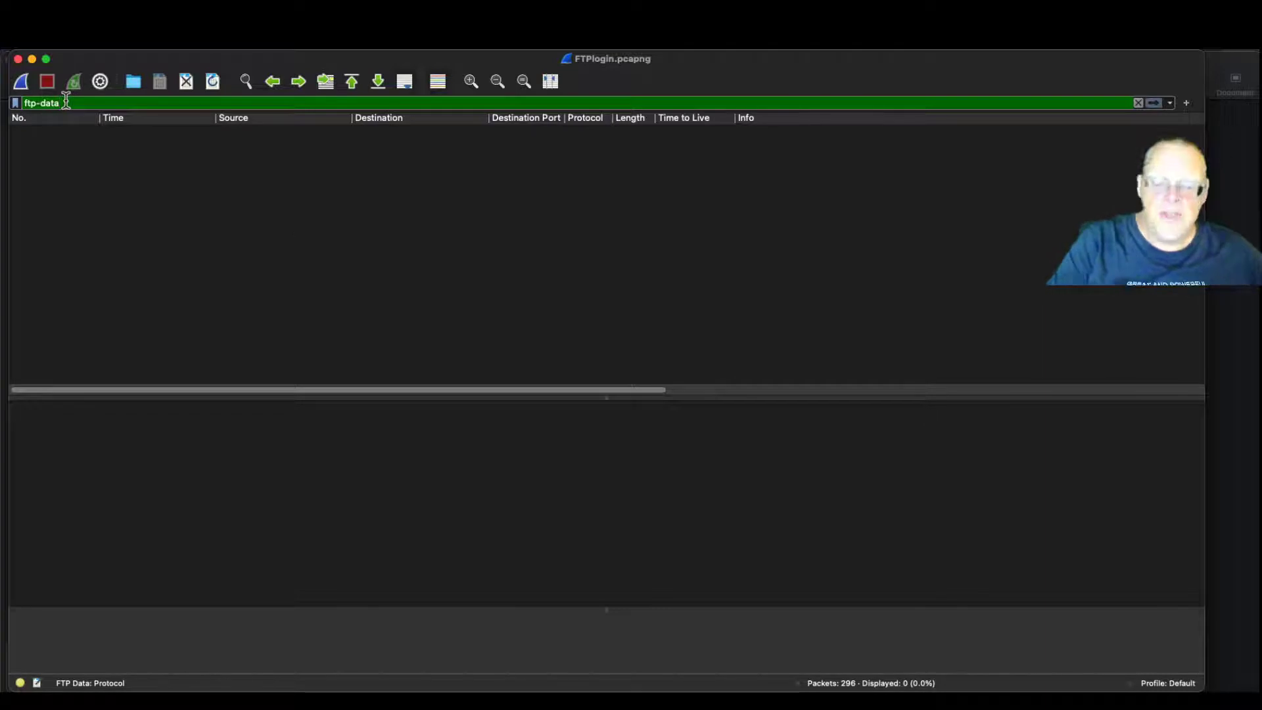
key(BackSpace)
key(BackSpace)
key(BackSpace)
key(BackSpace)
key(BackSpace)
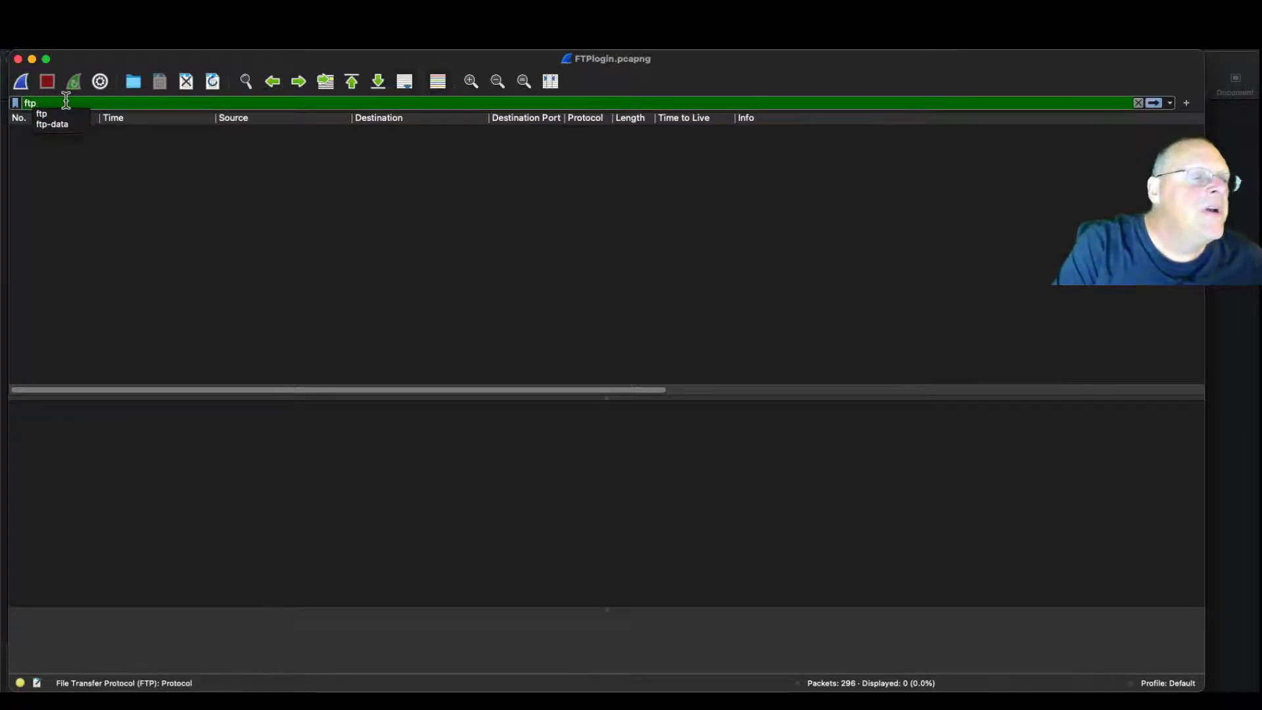
key(Return)
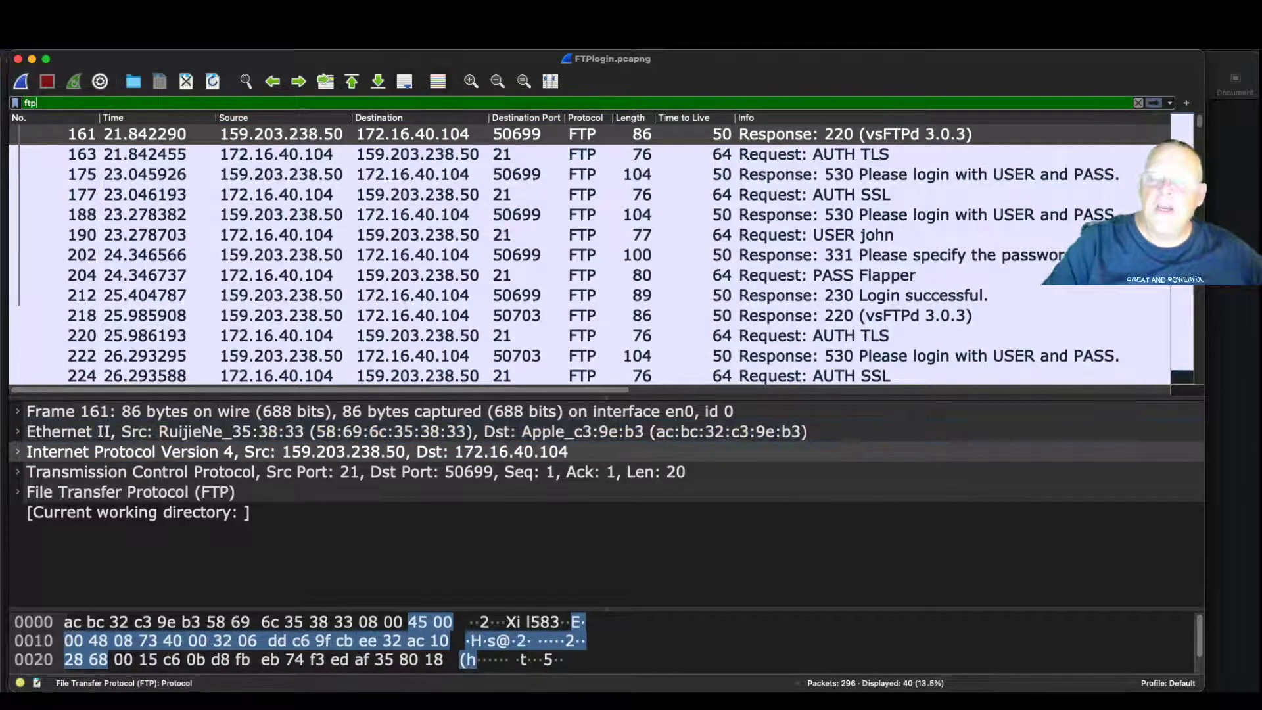
Switch to the browser, download httplogin.pcapng from the H 420.2 section to the Downloads folder, and open it in Wireshark
key(super+Tab)
scroll(1224, 348, down, 5)
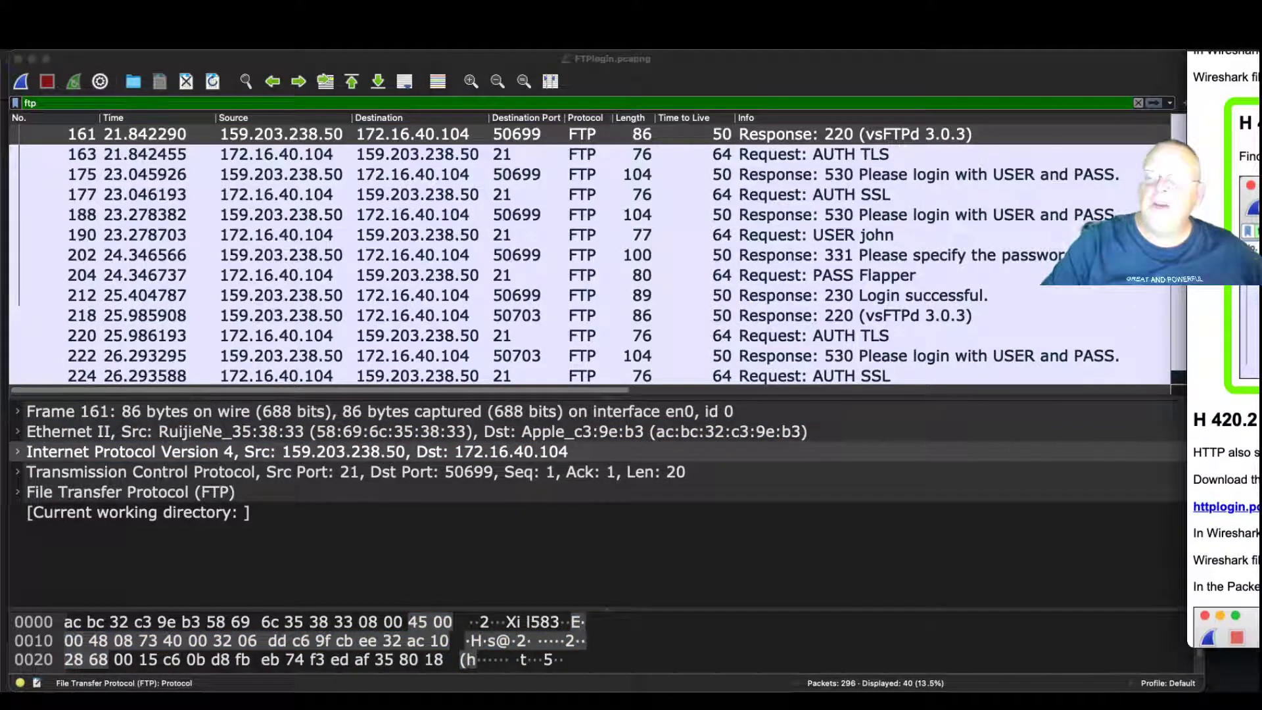
drag(1260, 24, 912, 93)
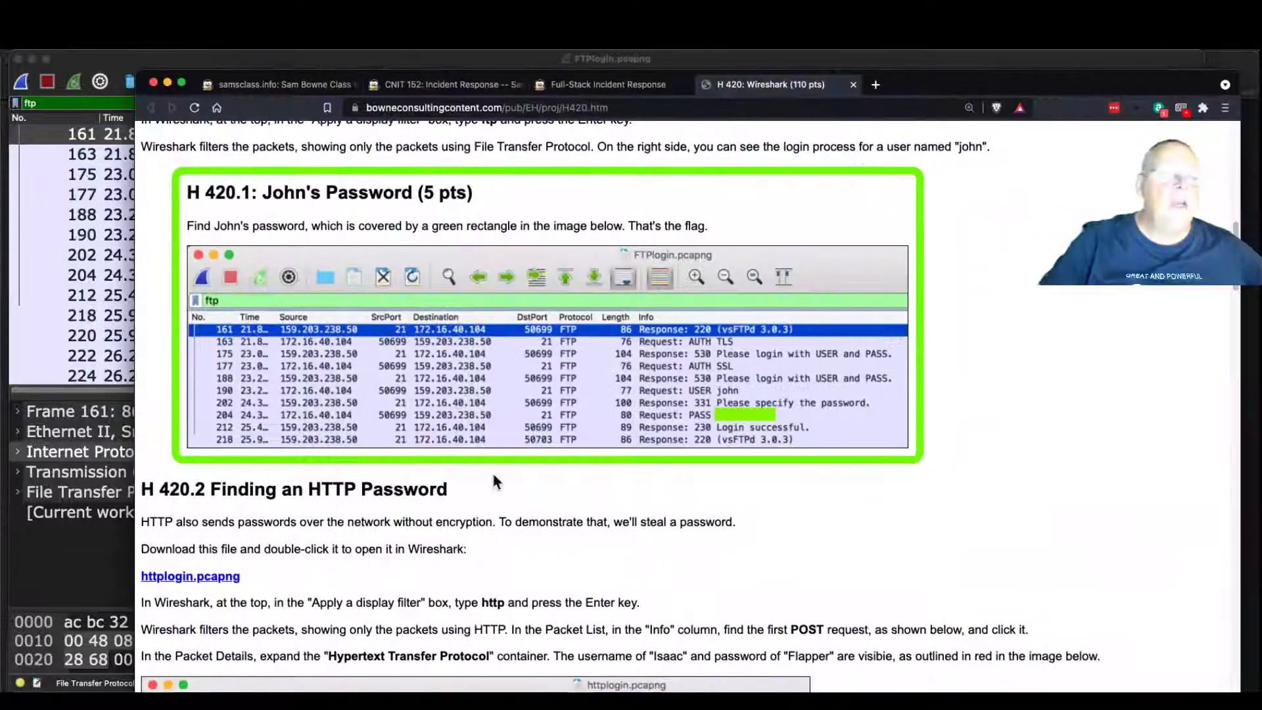
click(184, 582)
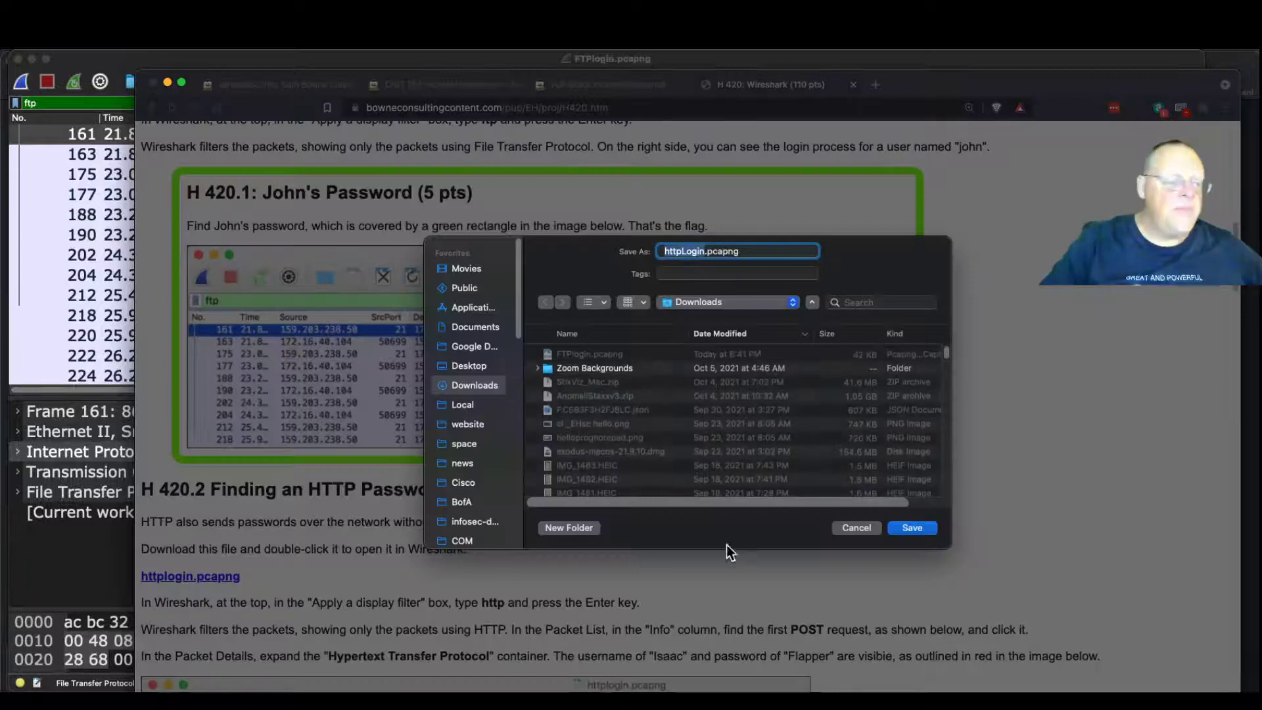
click(910, 528)
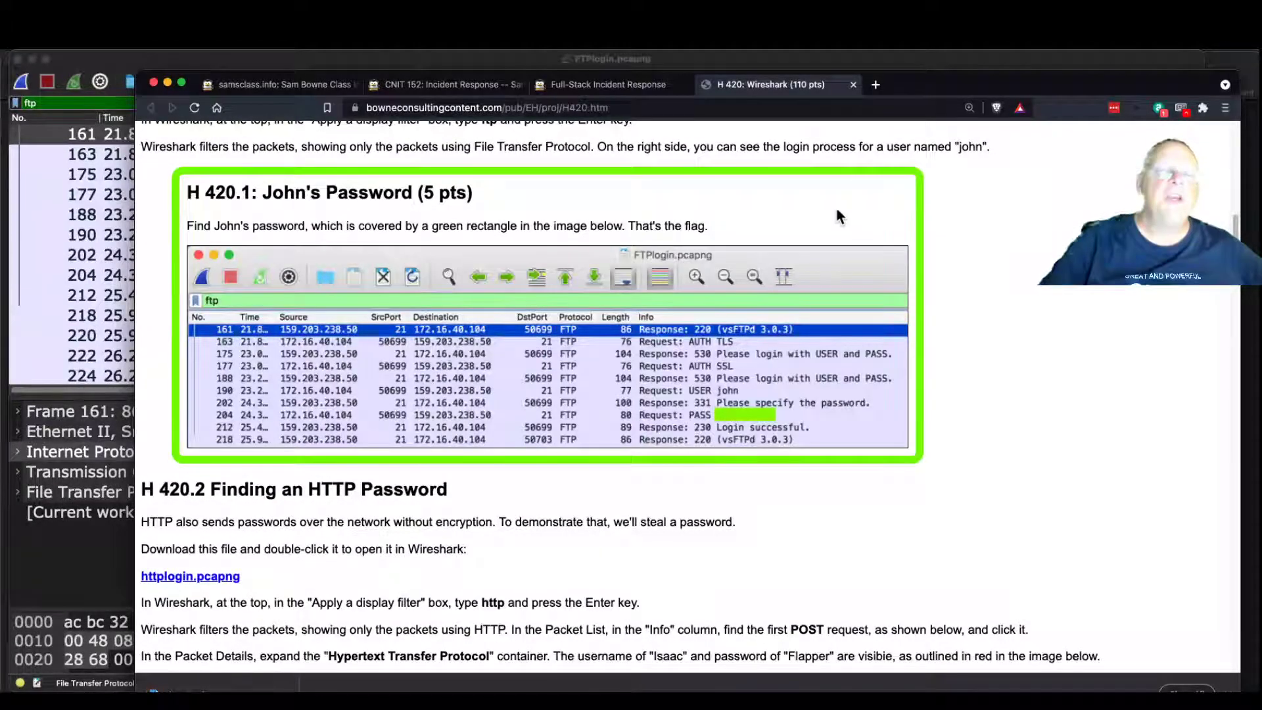
click(212, 687)
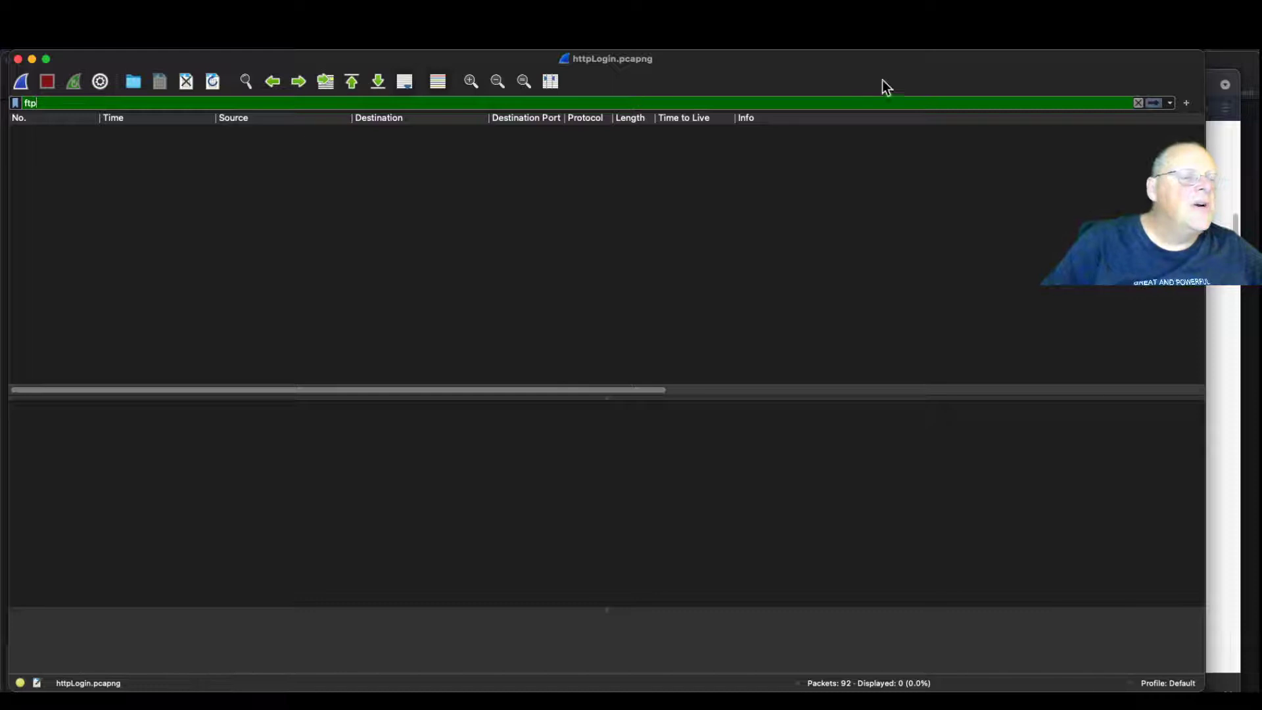
Clear the ftp display filter and look through the TCP and HTTP packets around the GET /login.htm request
click(1137, 101)
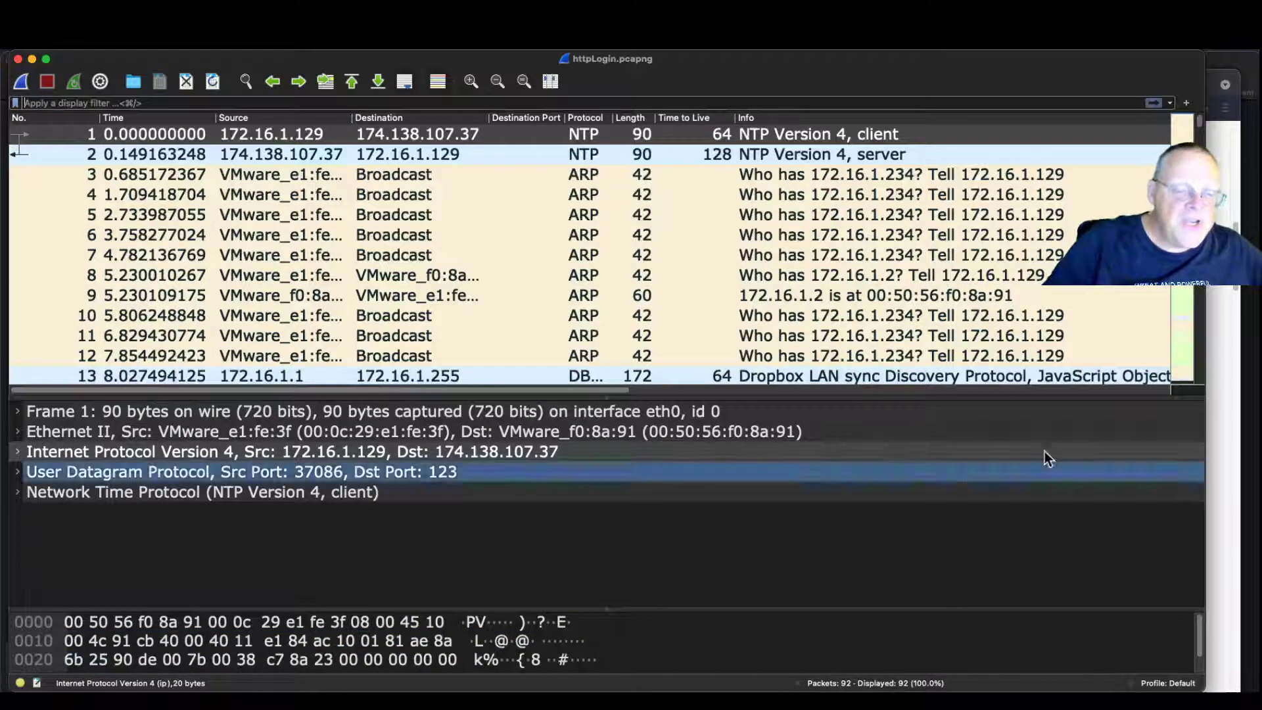
scroll(688, 250, down, 4)
click(687, 245)
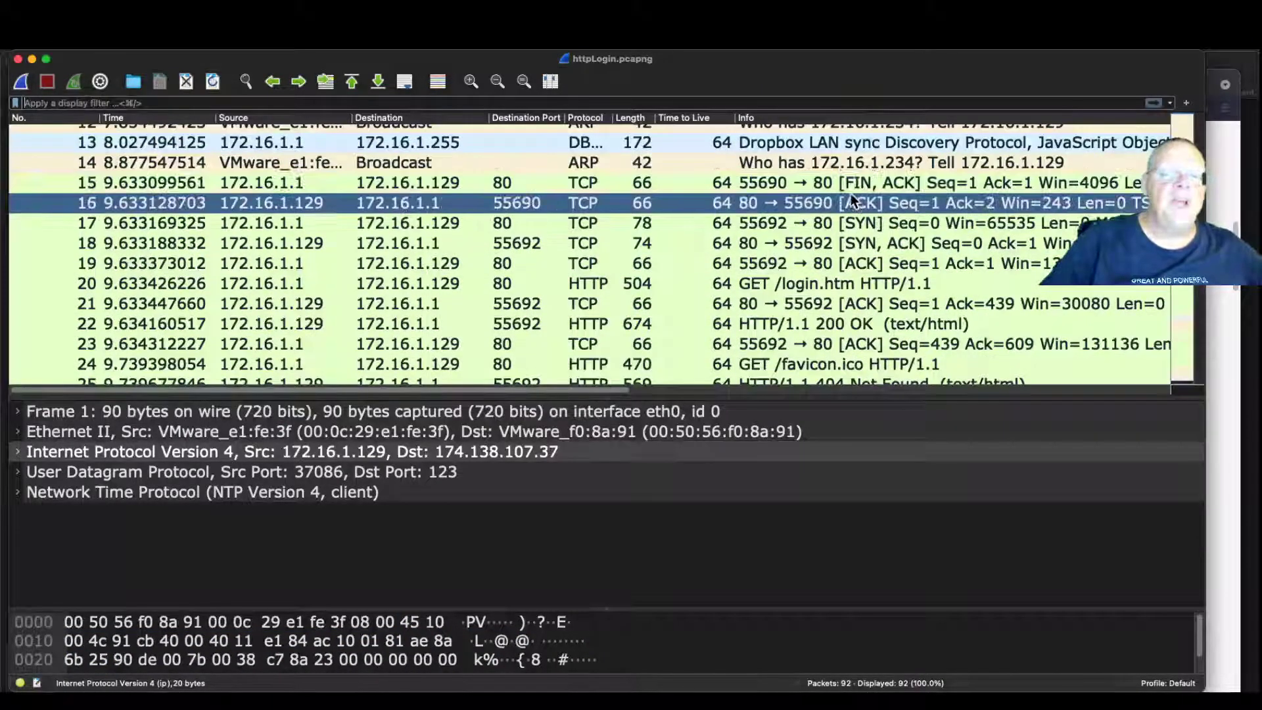
scroll(848, 287, down, 4)
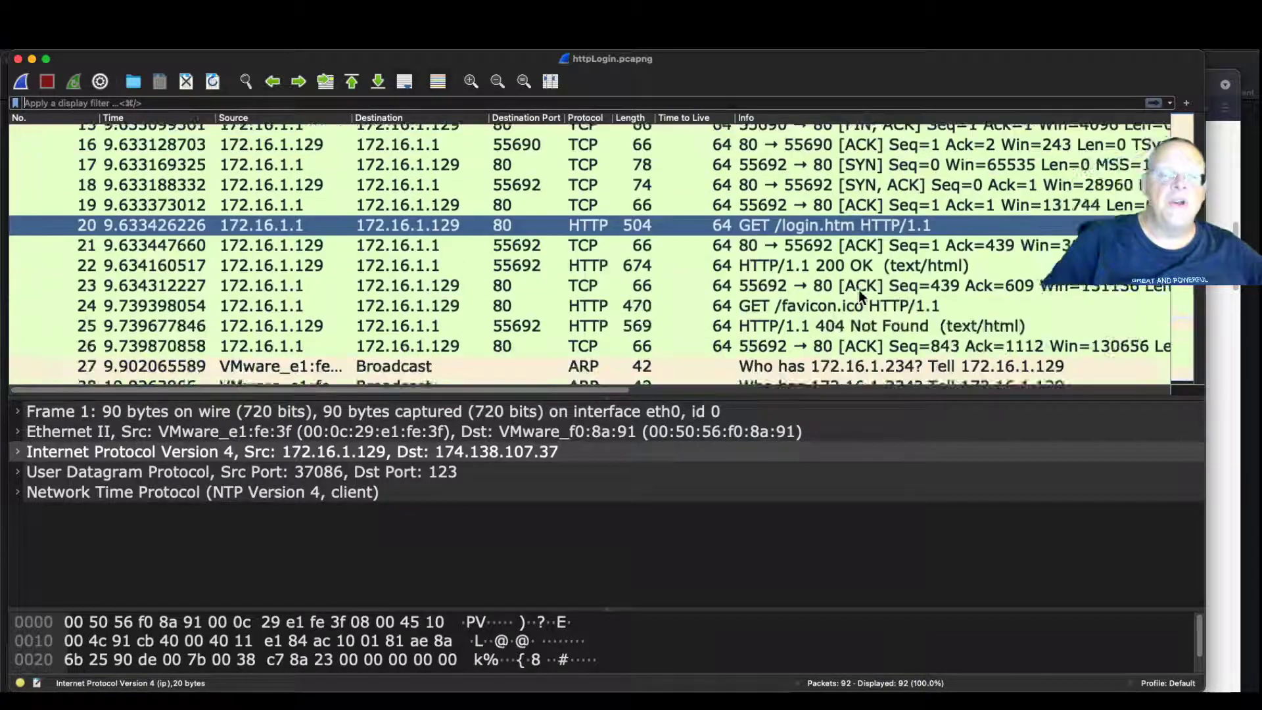
scroll(895, 231, up, 4)
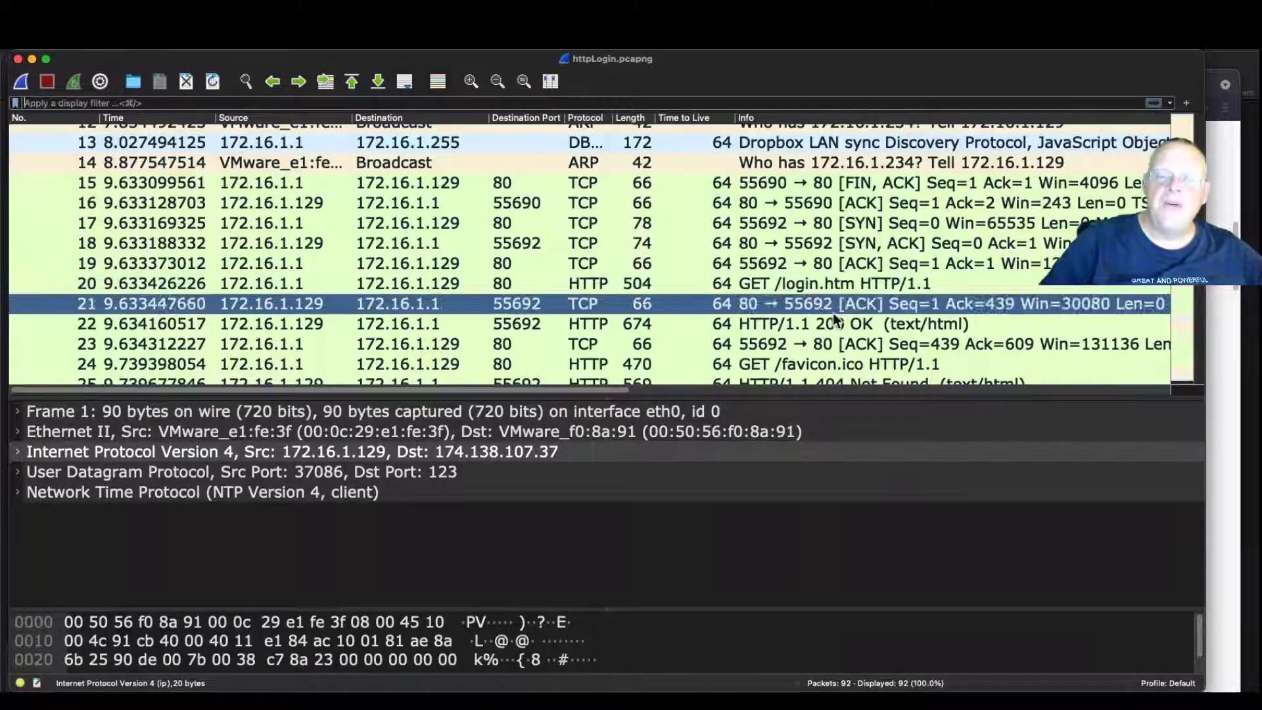
scroll(843, 325, down, 3)
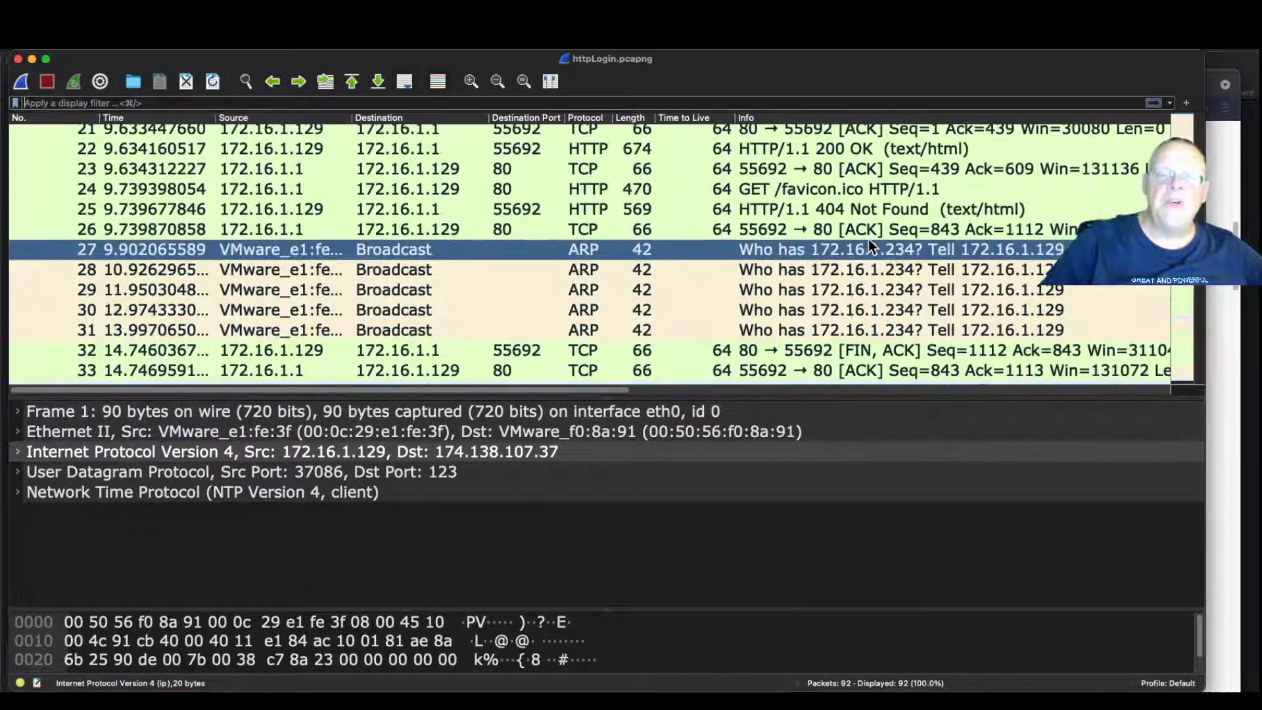
scroll(863, 195, up, 4)
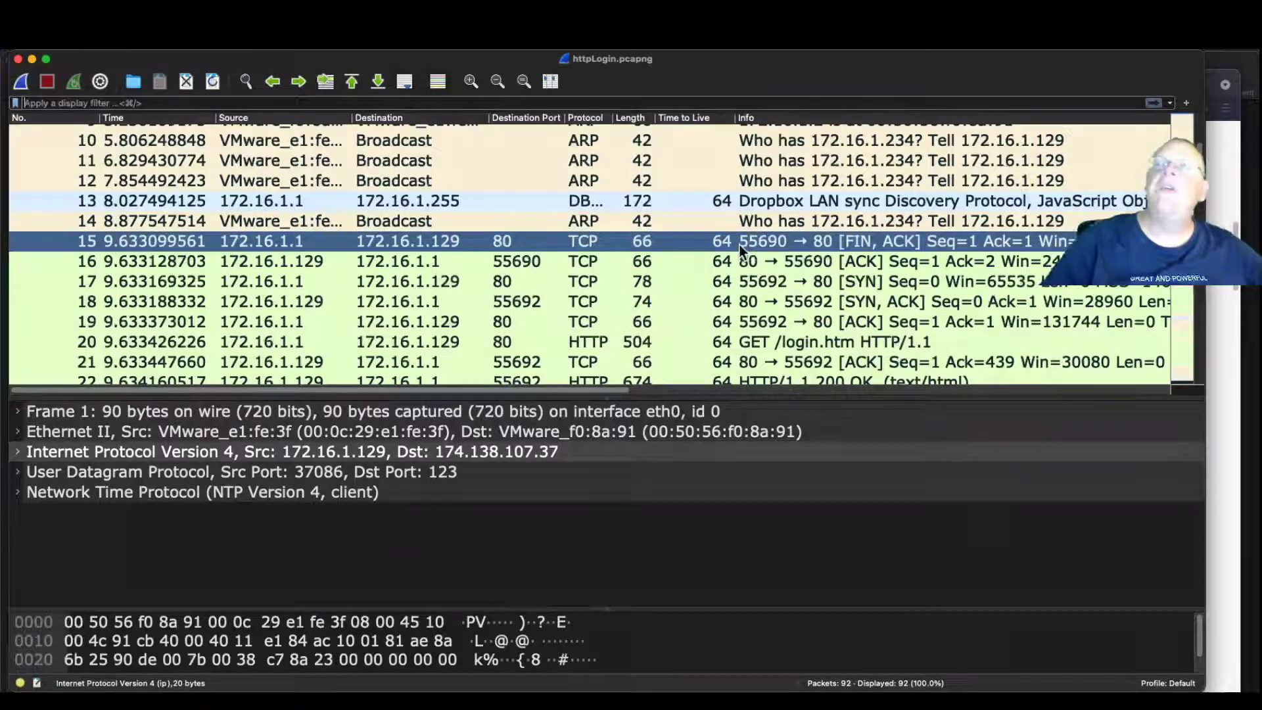
Apply the display filter http, and expand the HTML form data of the first POST /login.php request
click(80, 106)
text(http)
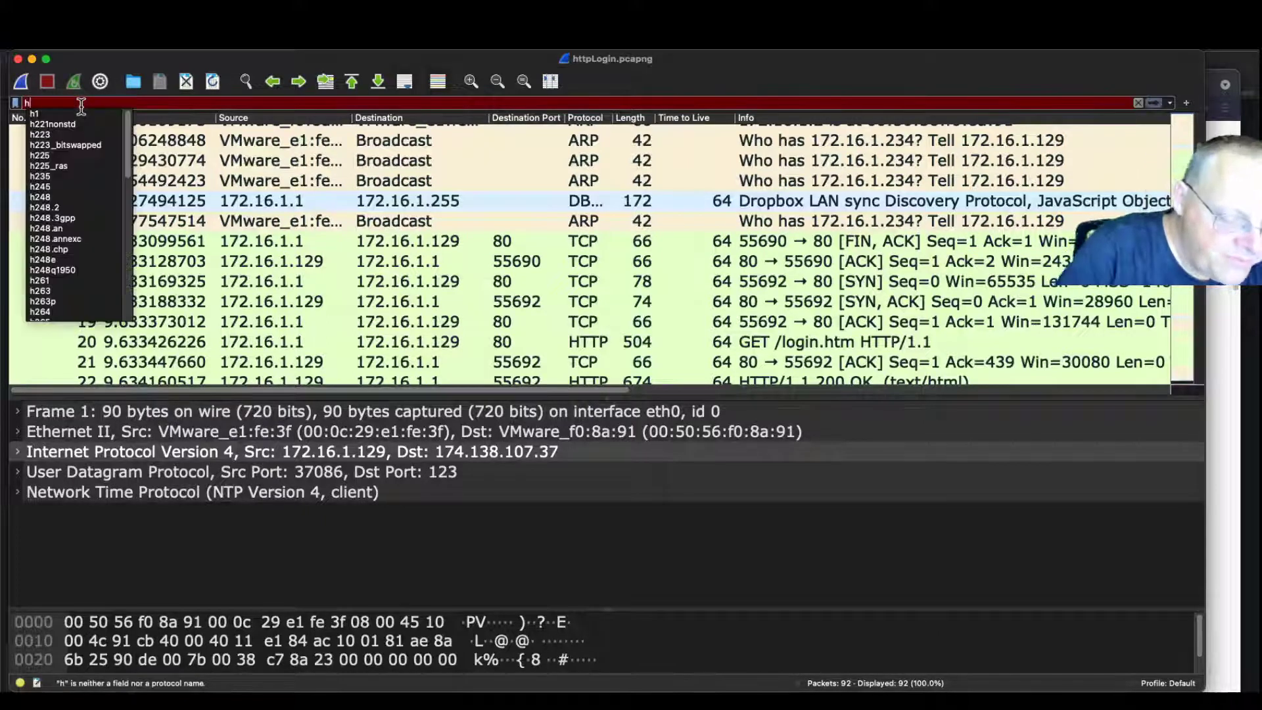
key(Return)
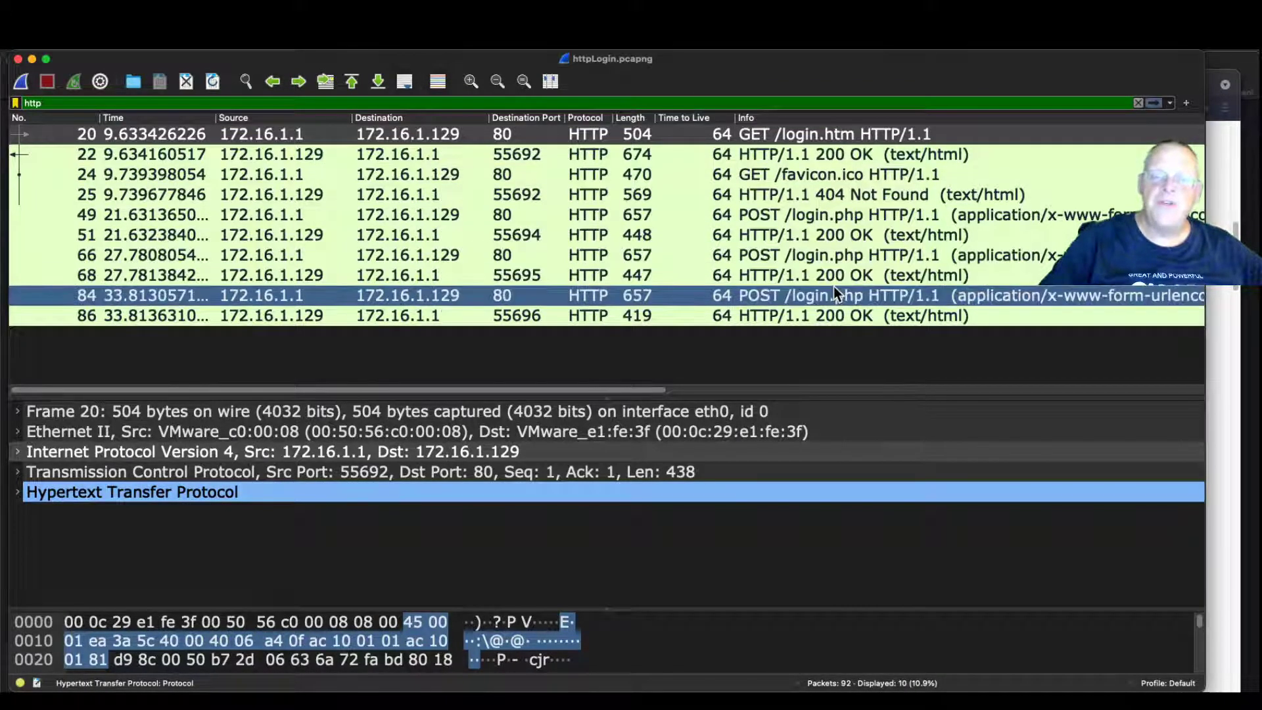
click(820, 211)
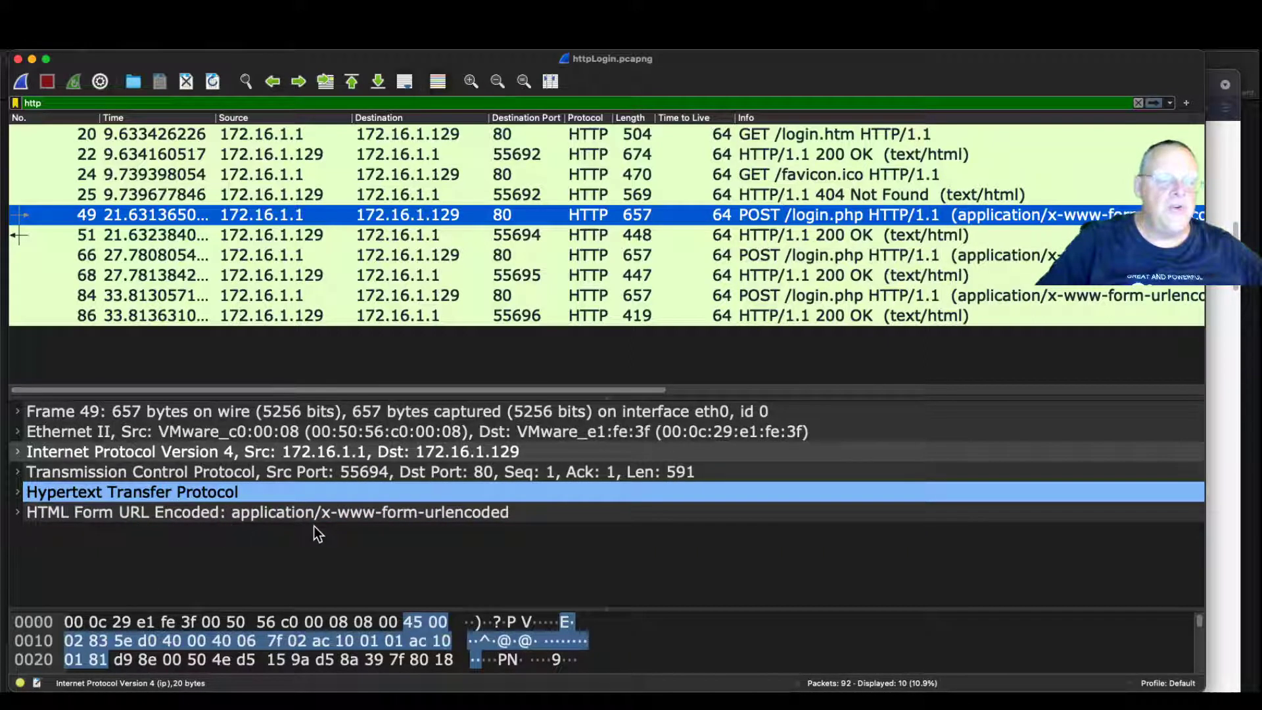
click(17, 513)
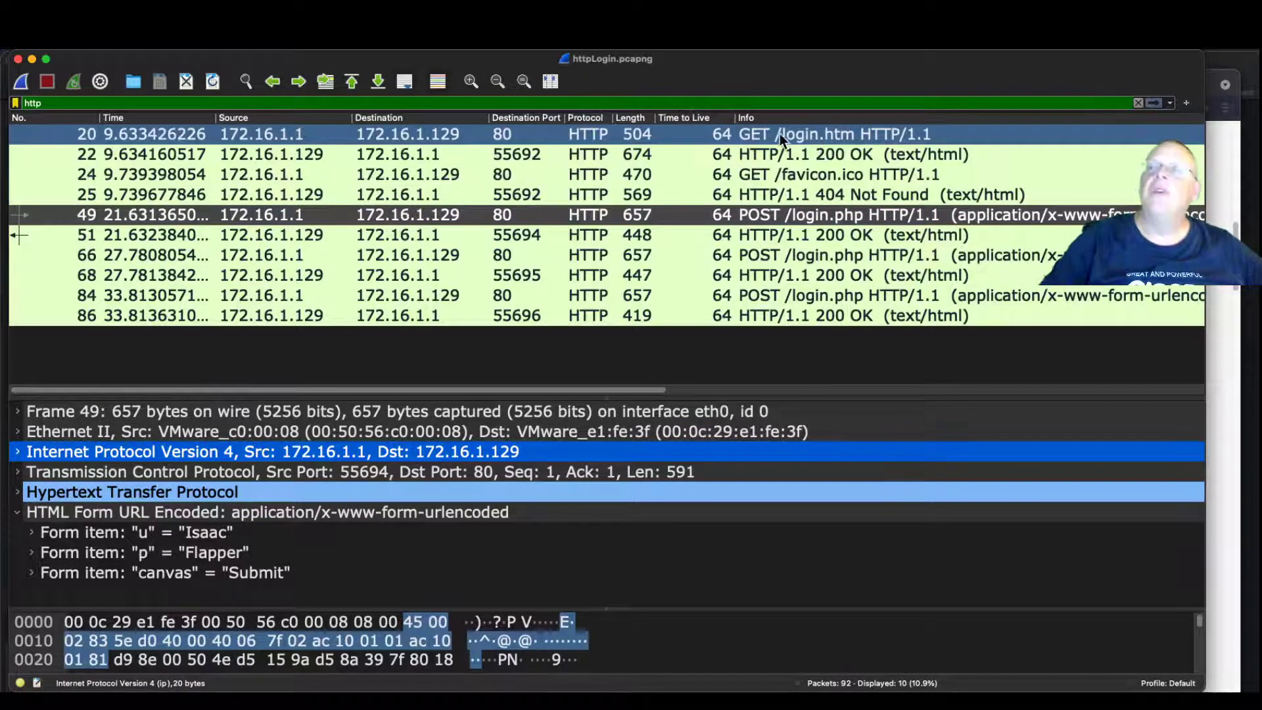
Follow the TCP stream of the GET /login.htm request in packet 20
click(756, 133)
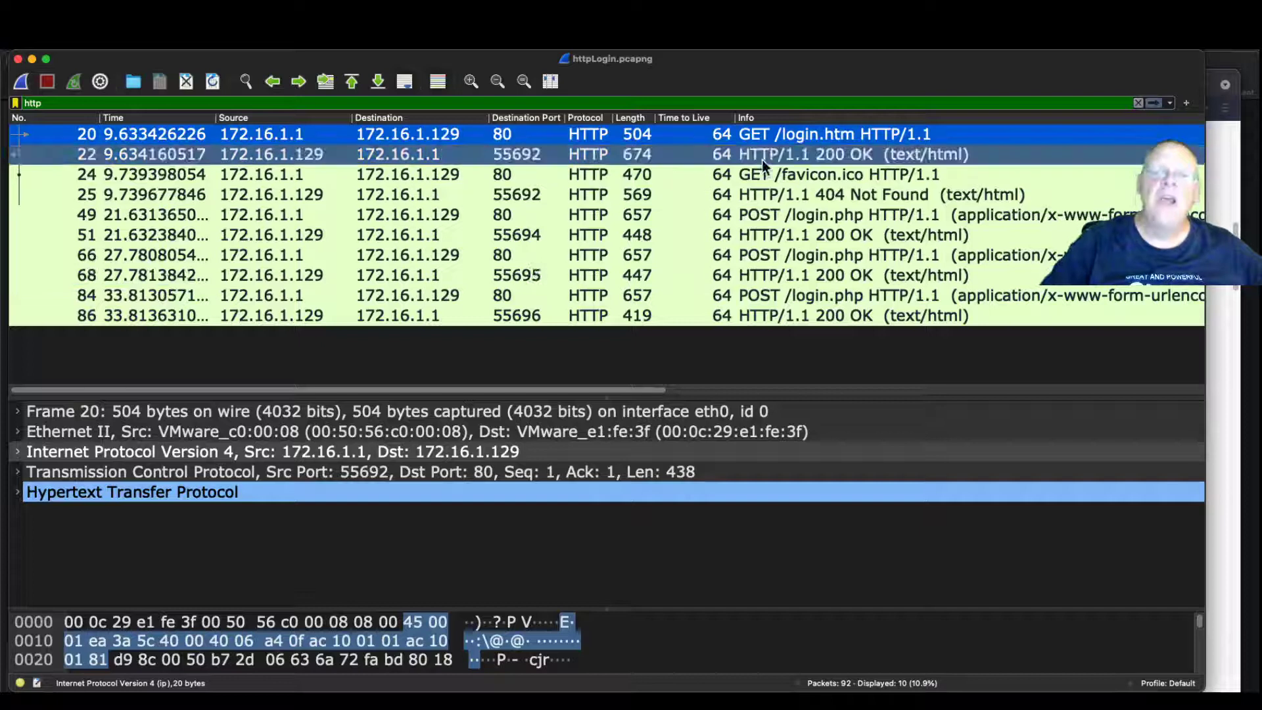
right_click(759, 136)
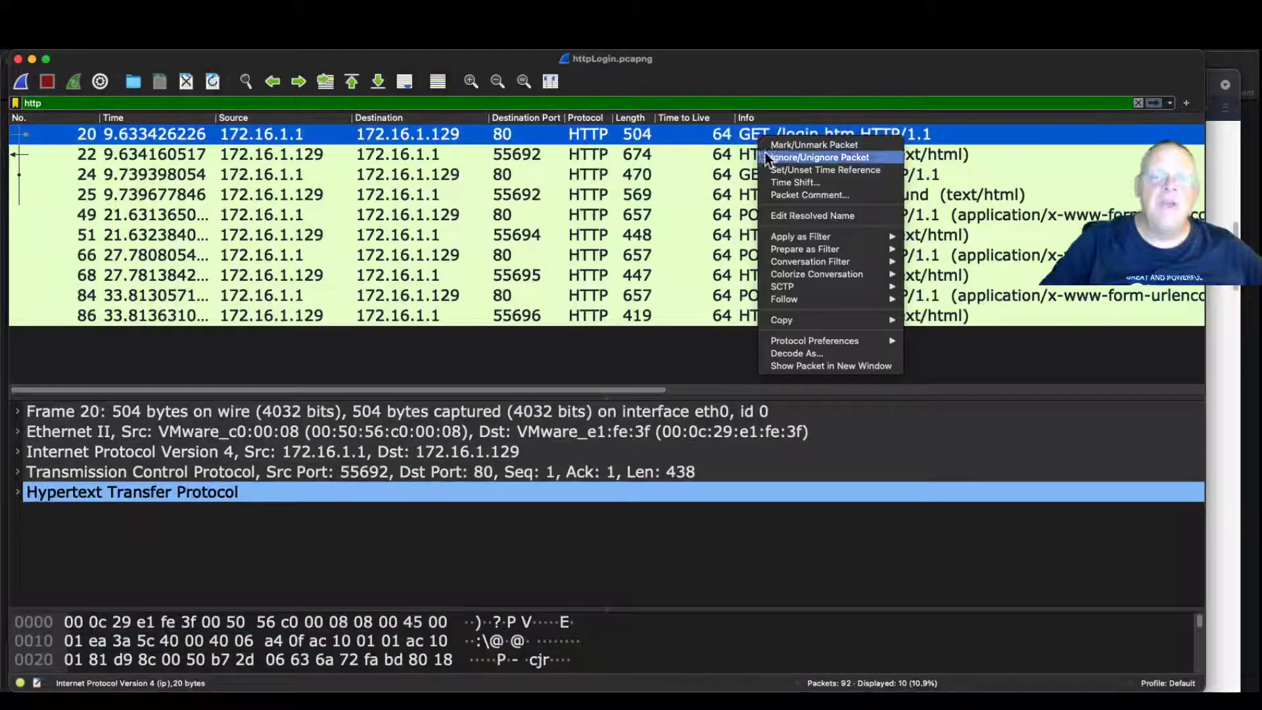
mouse_move(796, 293)
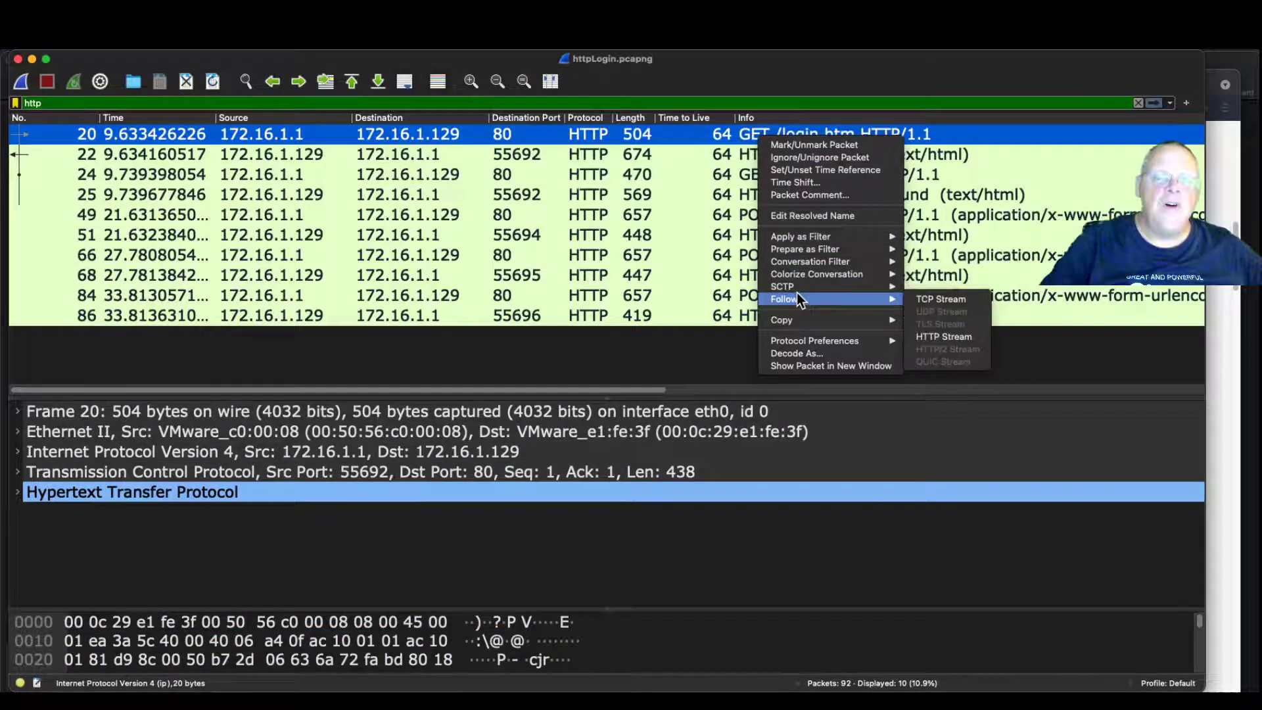
click(937, 297)
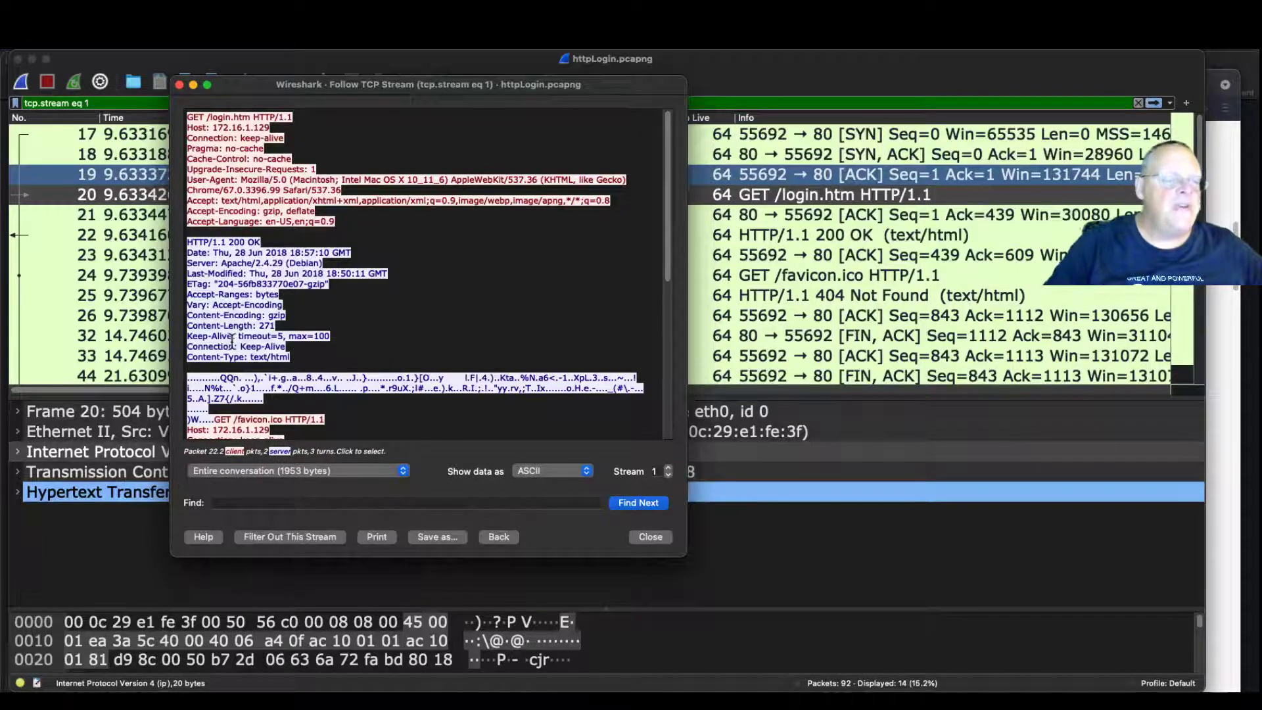
Examine the requests, response headers and compressed content in the followed TCP stream, and close the stream window
scroll(324, 325, down, 5)
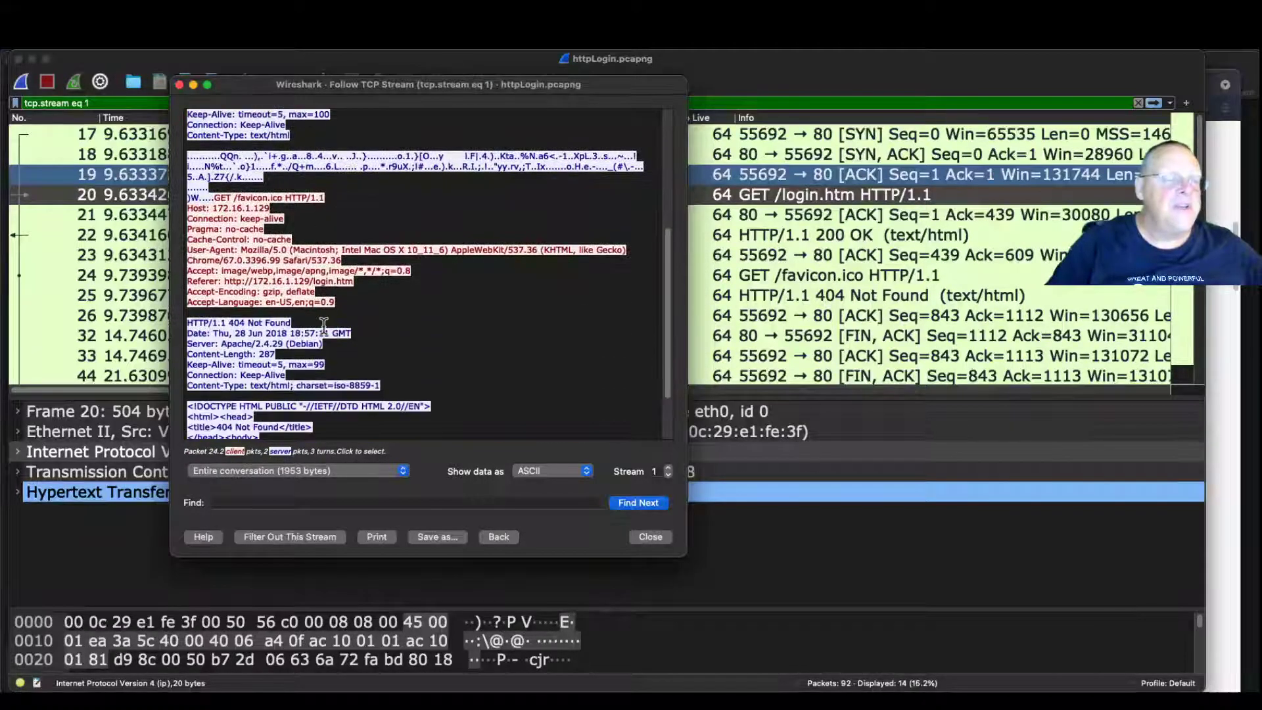
scroll(244, 366, down, 2)
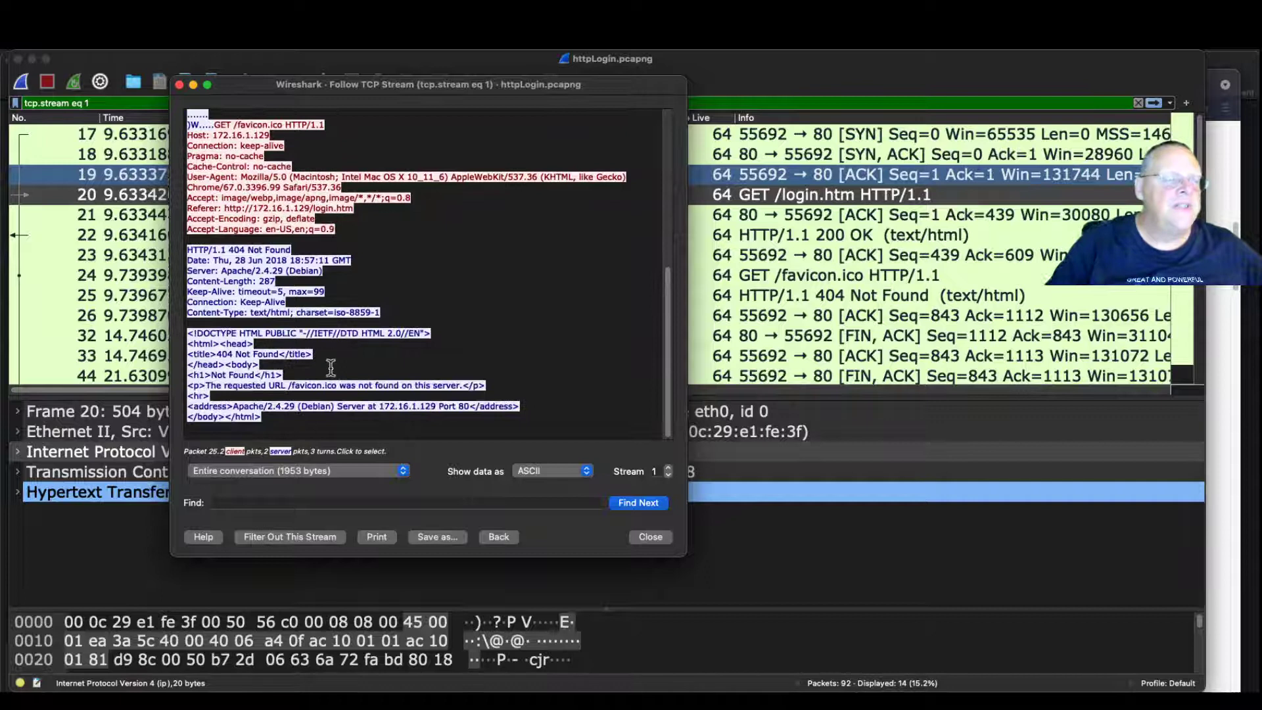
scroll(372, 353, up, 6)
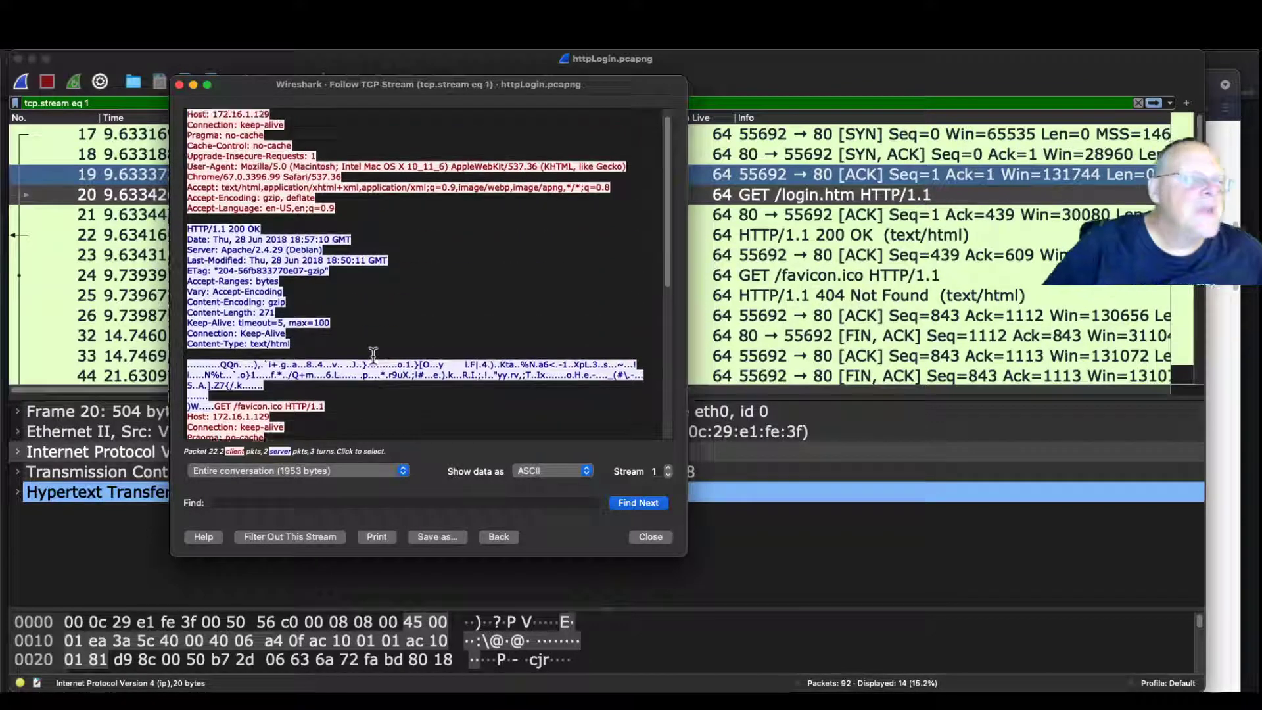
scroll(373, 353, up, 1)
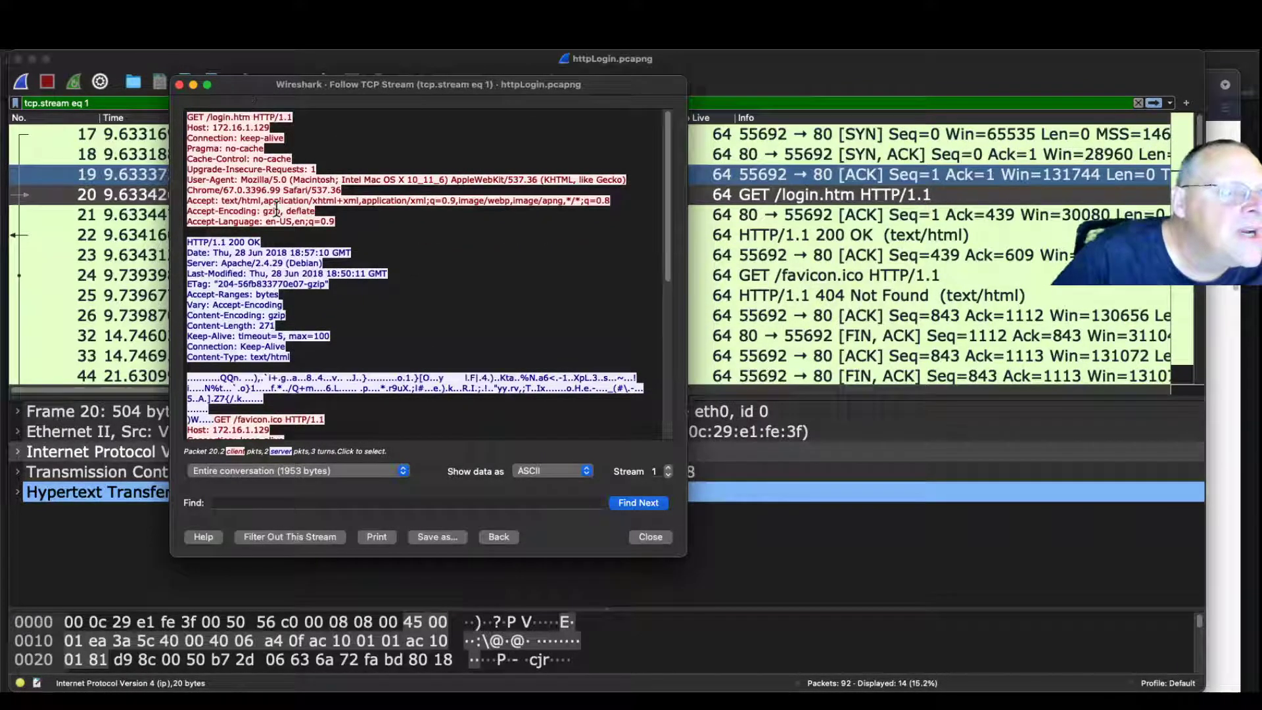
scroll(314, 237, down, 3)
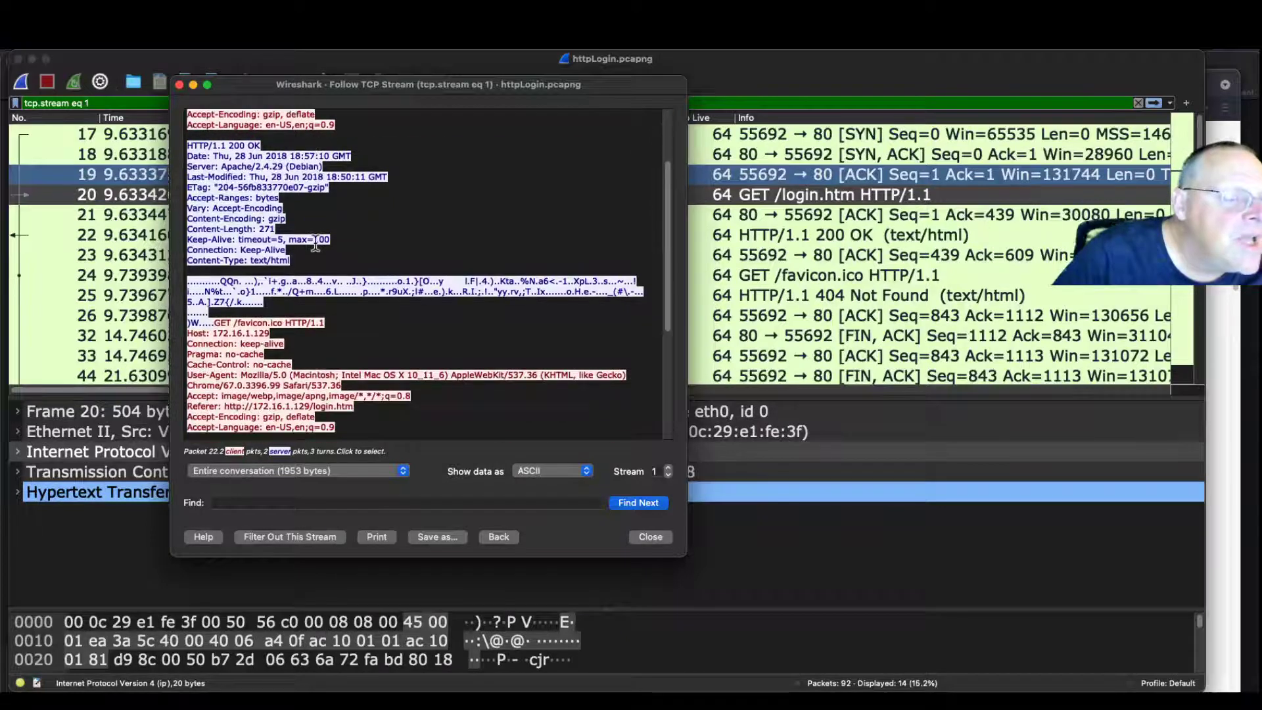
scroll(268, 263, down, 3)
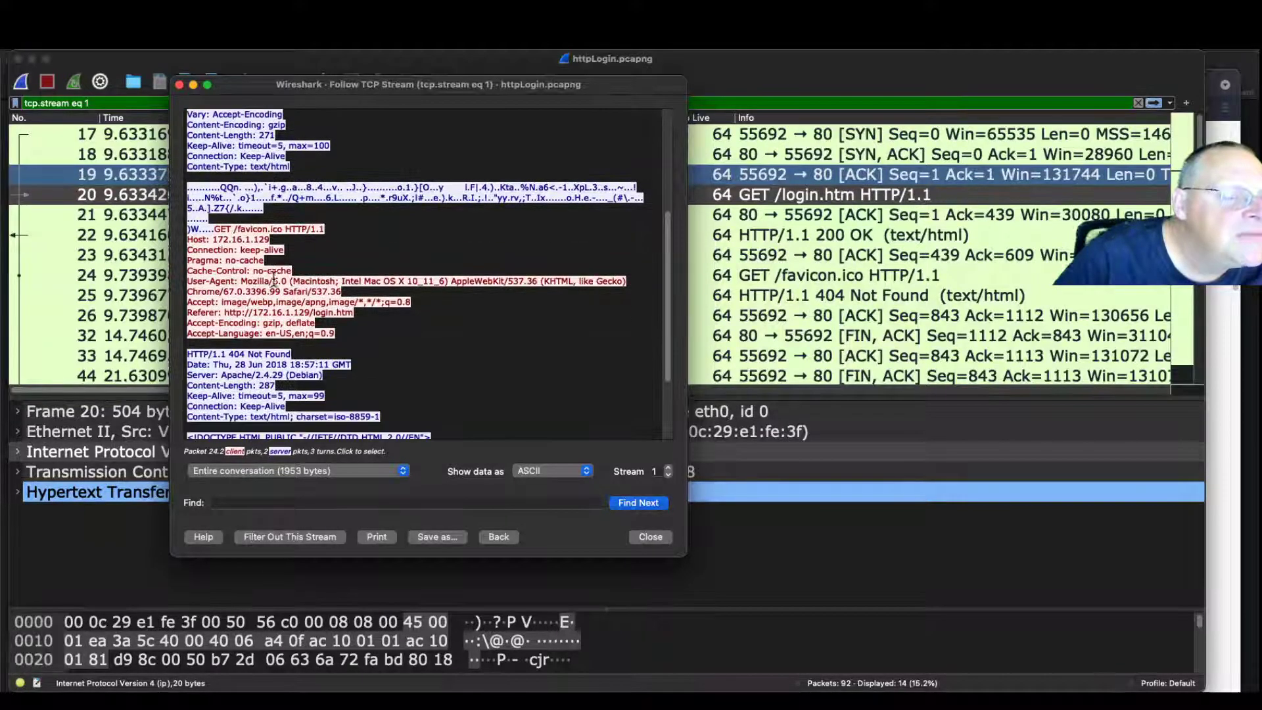
scroll(327, 344, down, 3)
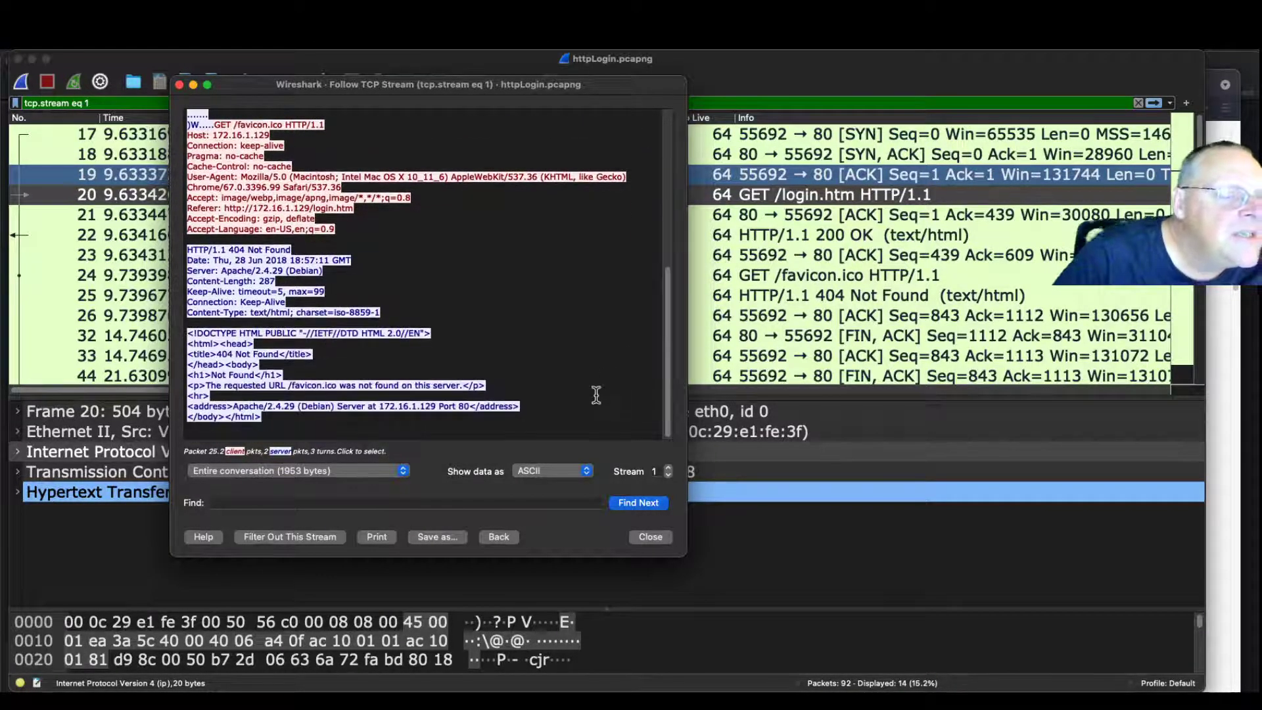
click(651, 536)
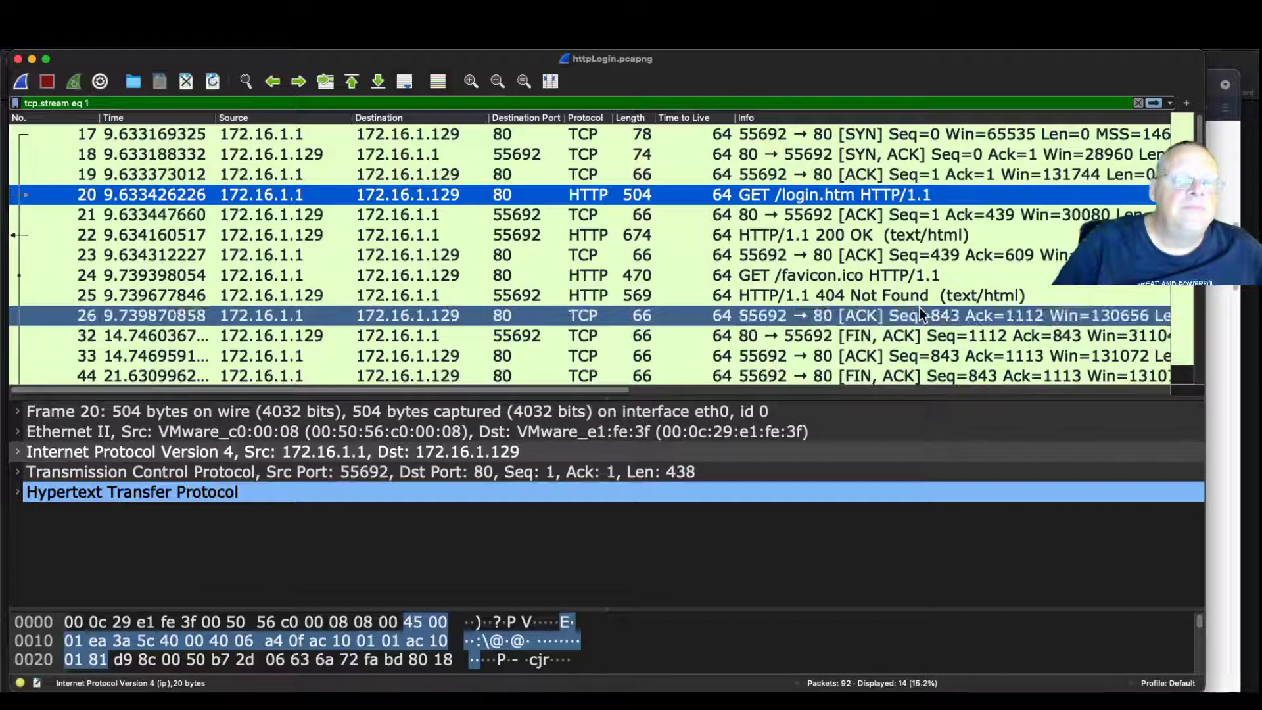
Reopen the TCP stream of the GET /login.htm request and review the favicon.ico request with its response
right_click(815, 199)
mouse_move(859, 305)
mouse_move(852, 361)
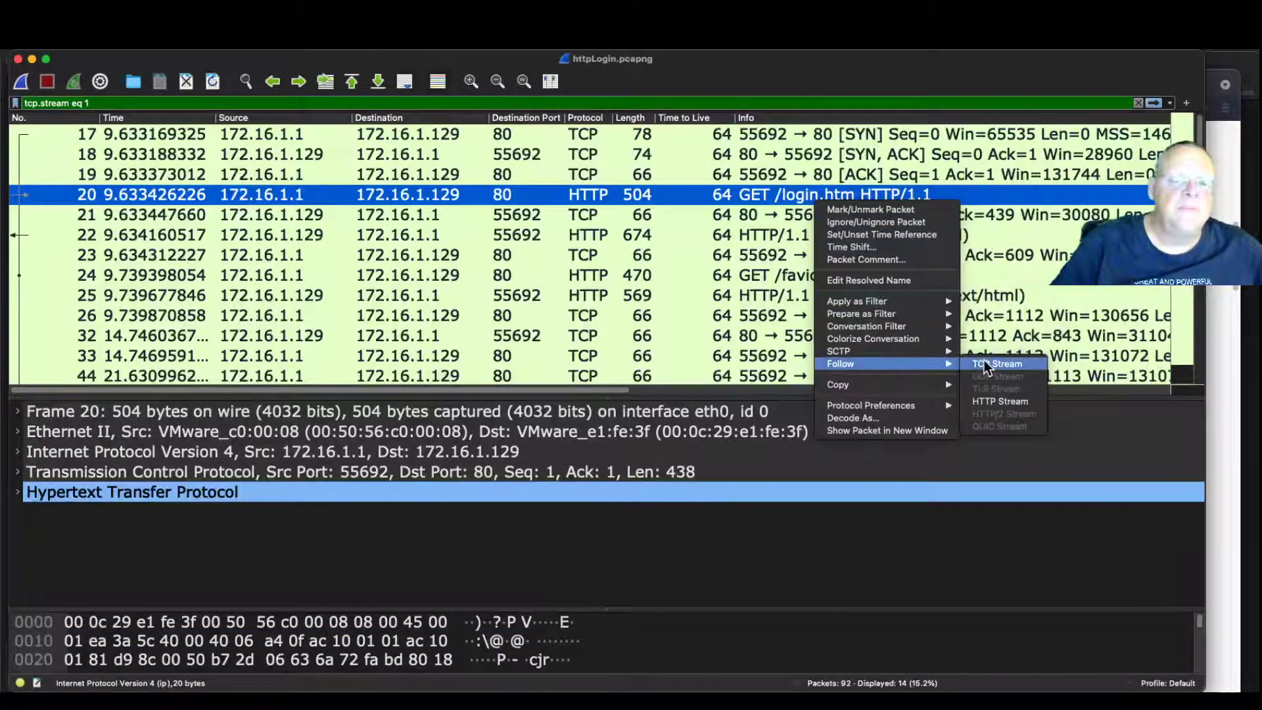
click(984, 361)
scroll(302, 342, down, 8)
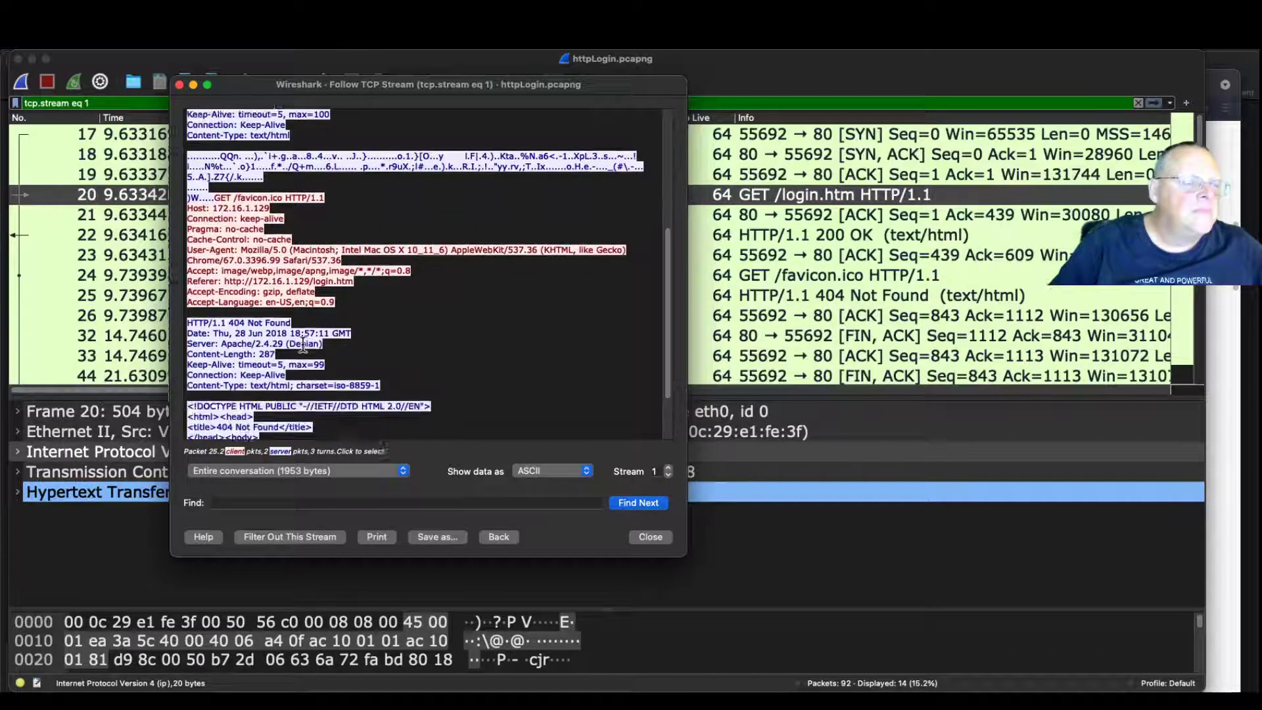
scroll(302, 342, down, 2)
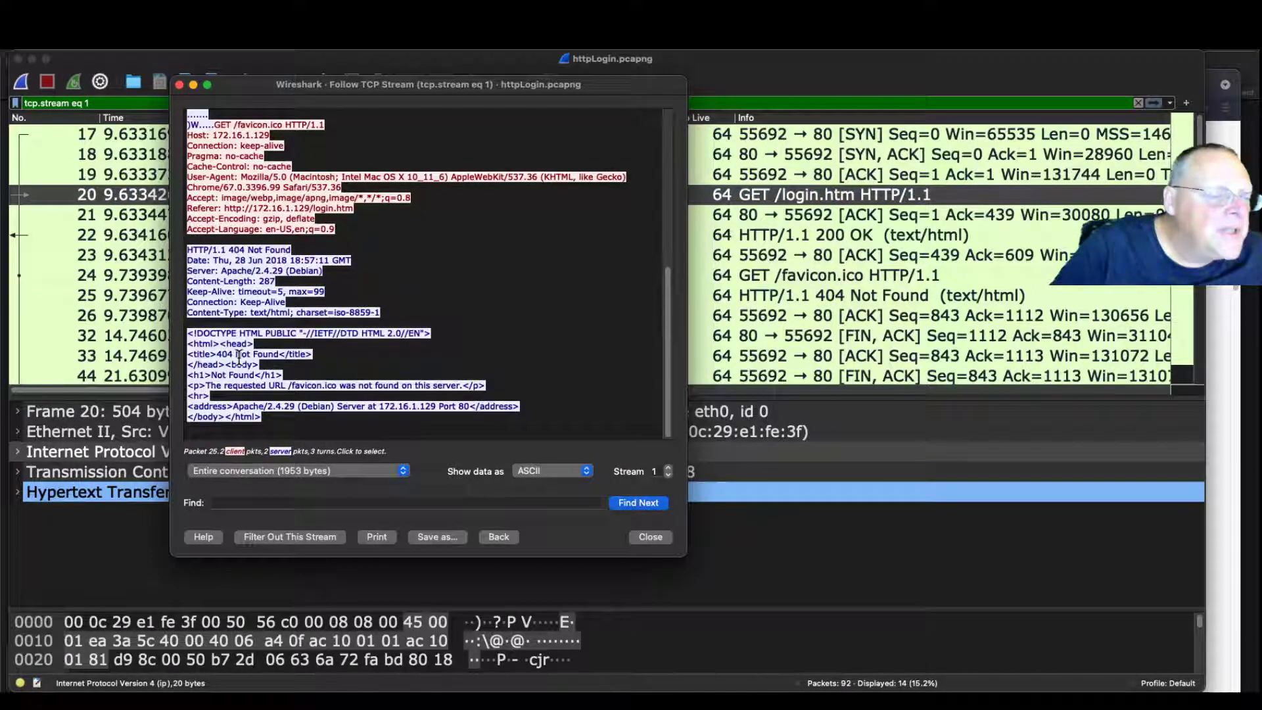
scroll(324, 220, up, 5)
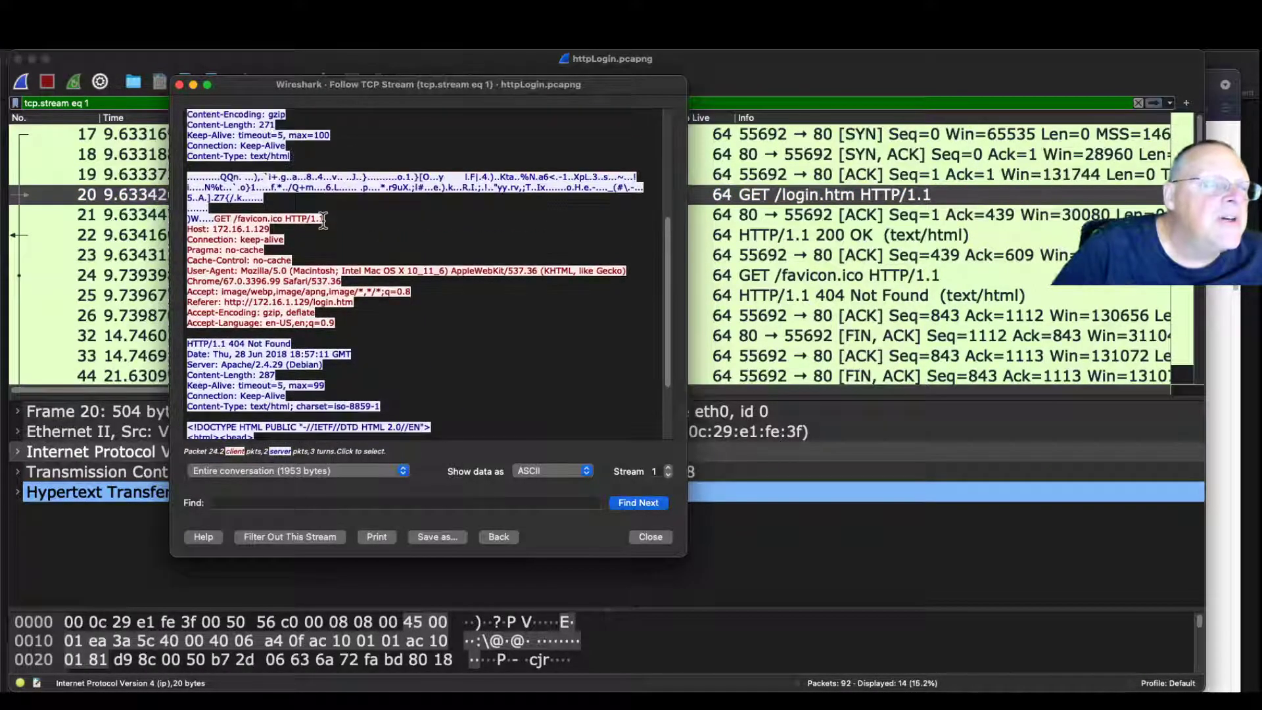
Return to the start of the GET /login.htm stream, close the stream window, and apply the display filter http
scroll(284, 259, up, 4)
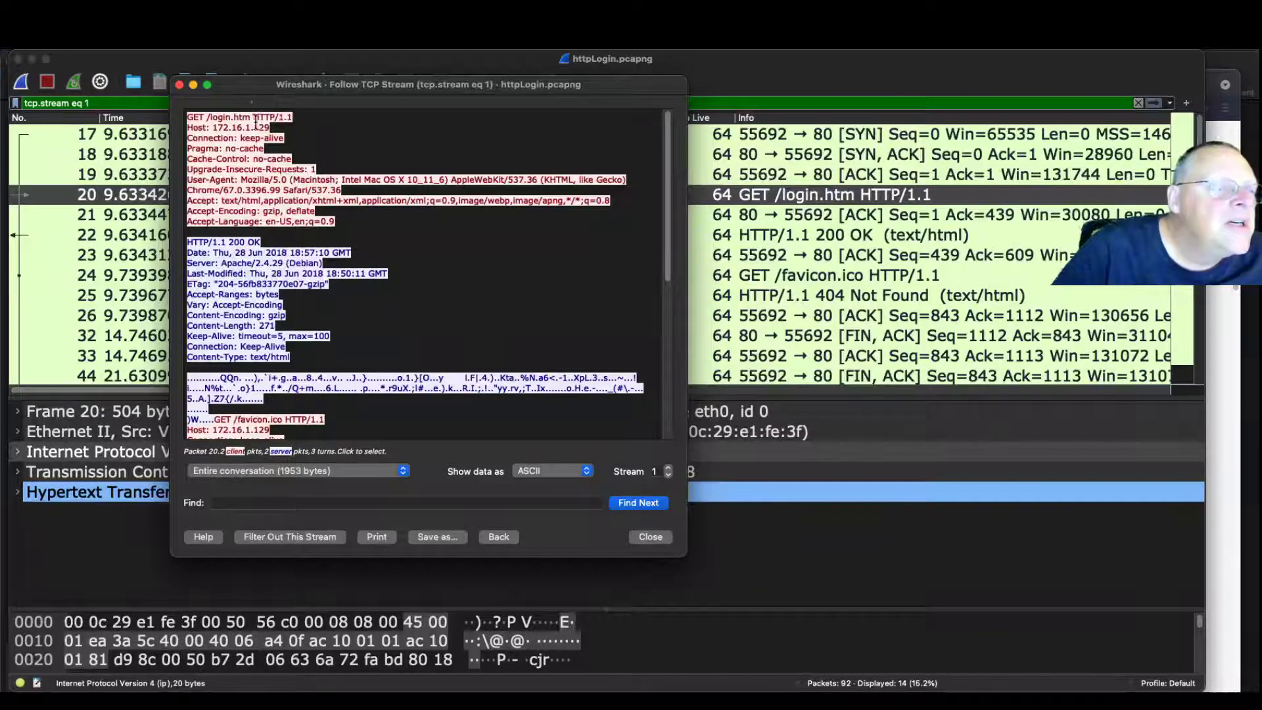
click(178, 84)
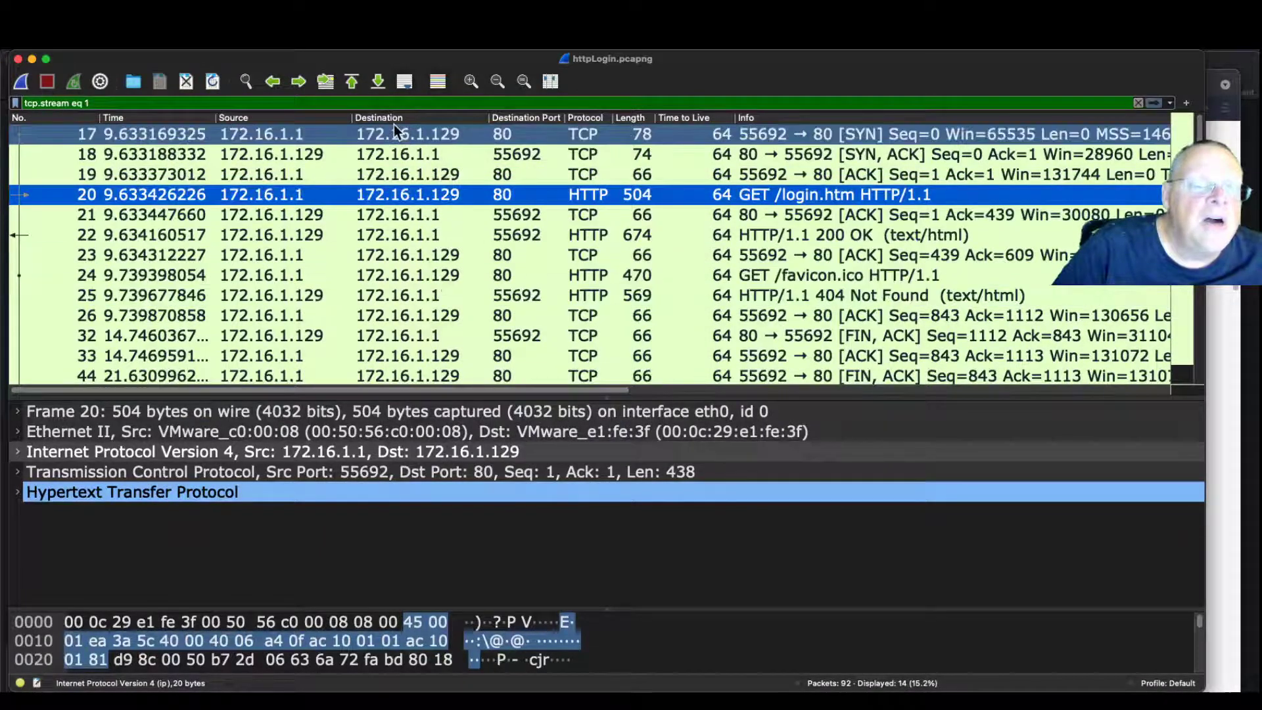
drag(132, 99, 5, 93)
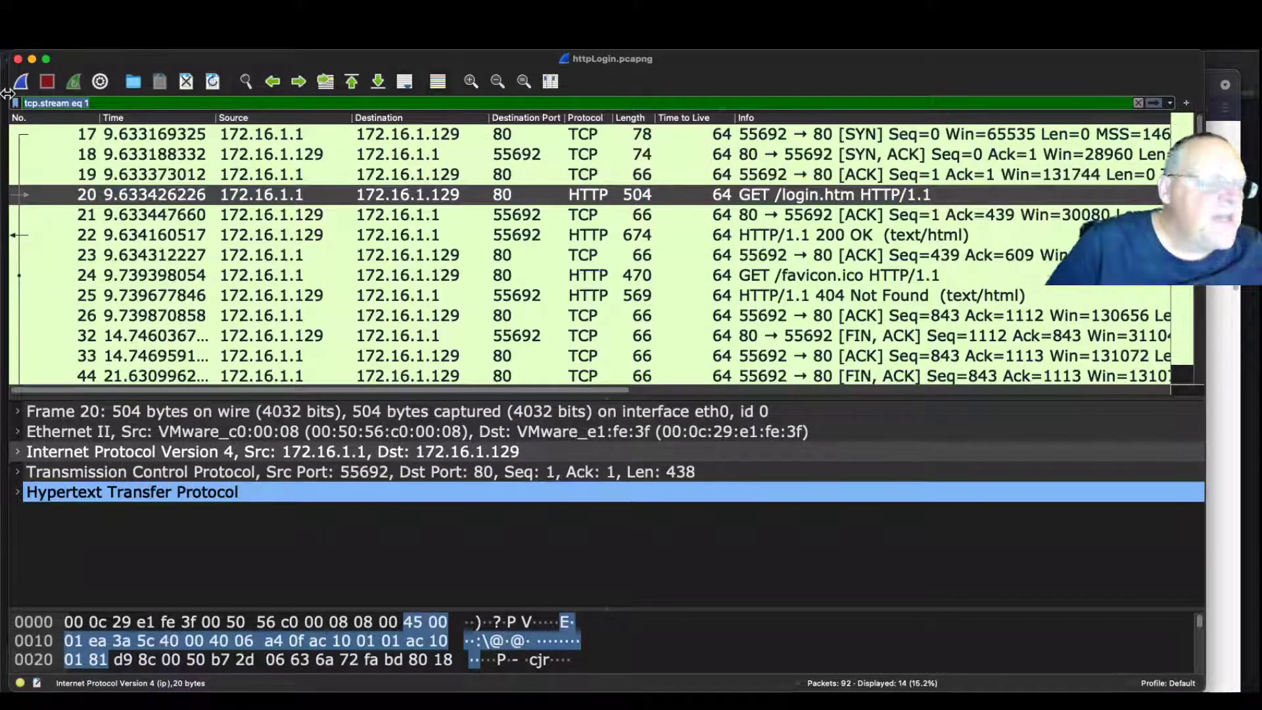
text(http)
key(Return)
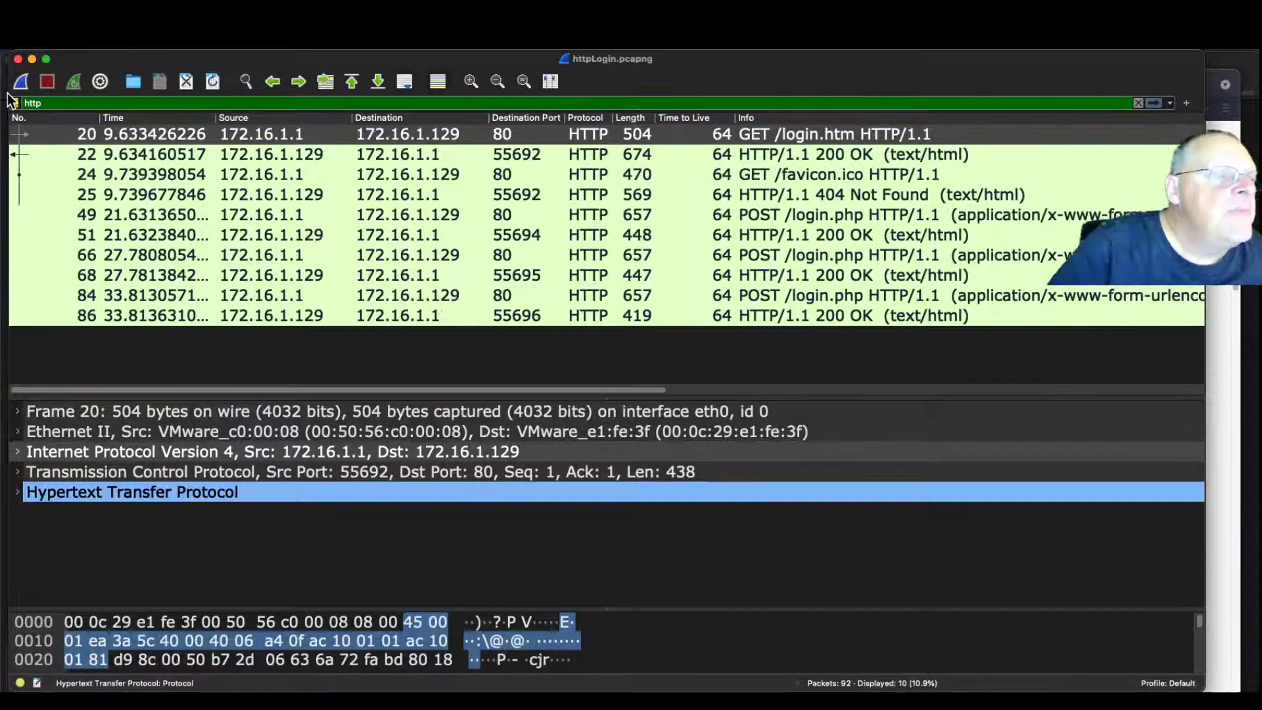
Follow the TCP stream of the first POST /login.php request in packet 49, and close the stream window
right_click(811, 211)
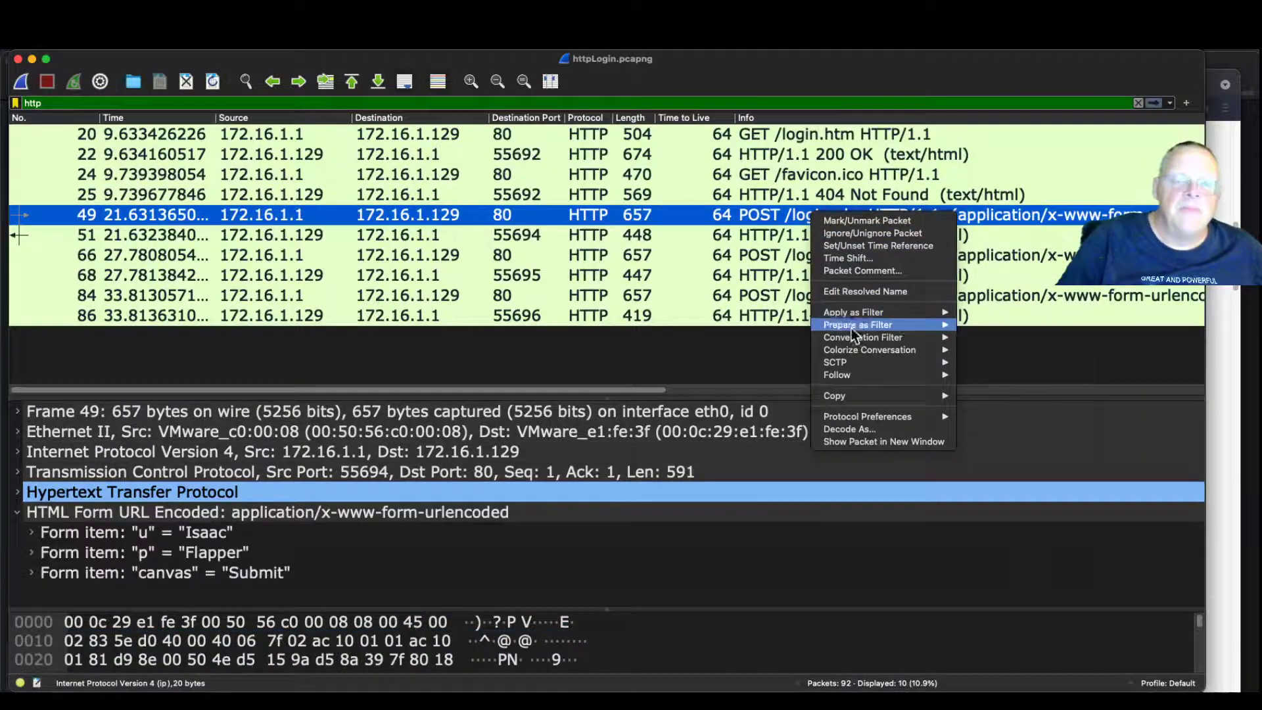
mouse_move(860, 378)
click(997, 370)
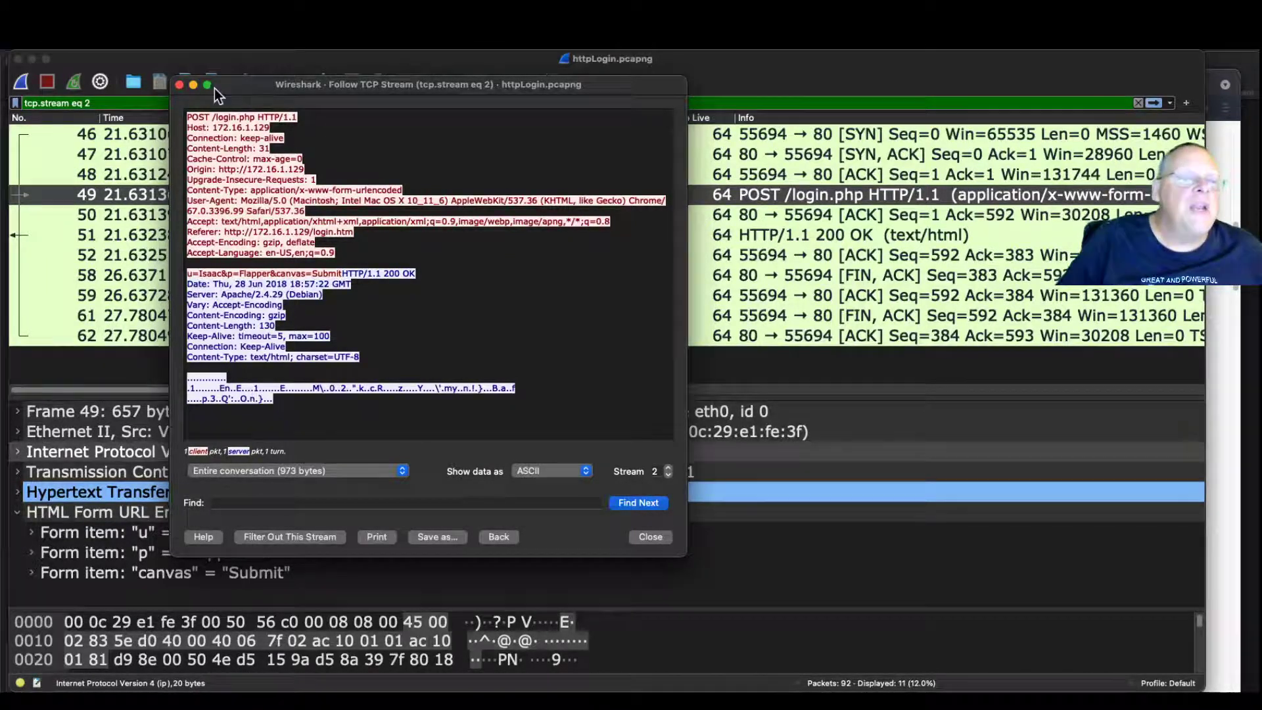
click(180, 85)
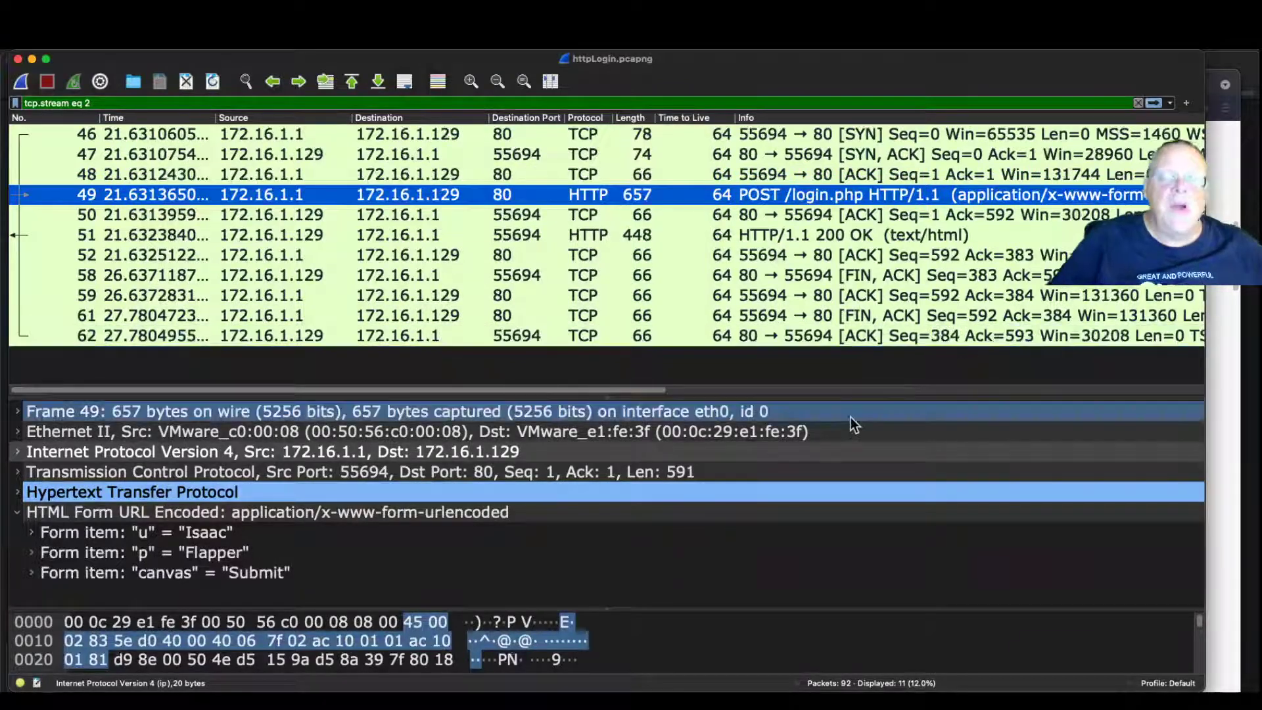
Switch to Brave Browser and read the H 420.2 instructions from finding the HTTP password through viewing the HTTP reply
key(super+Tab)
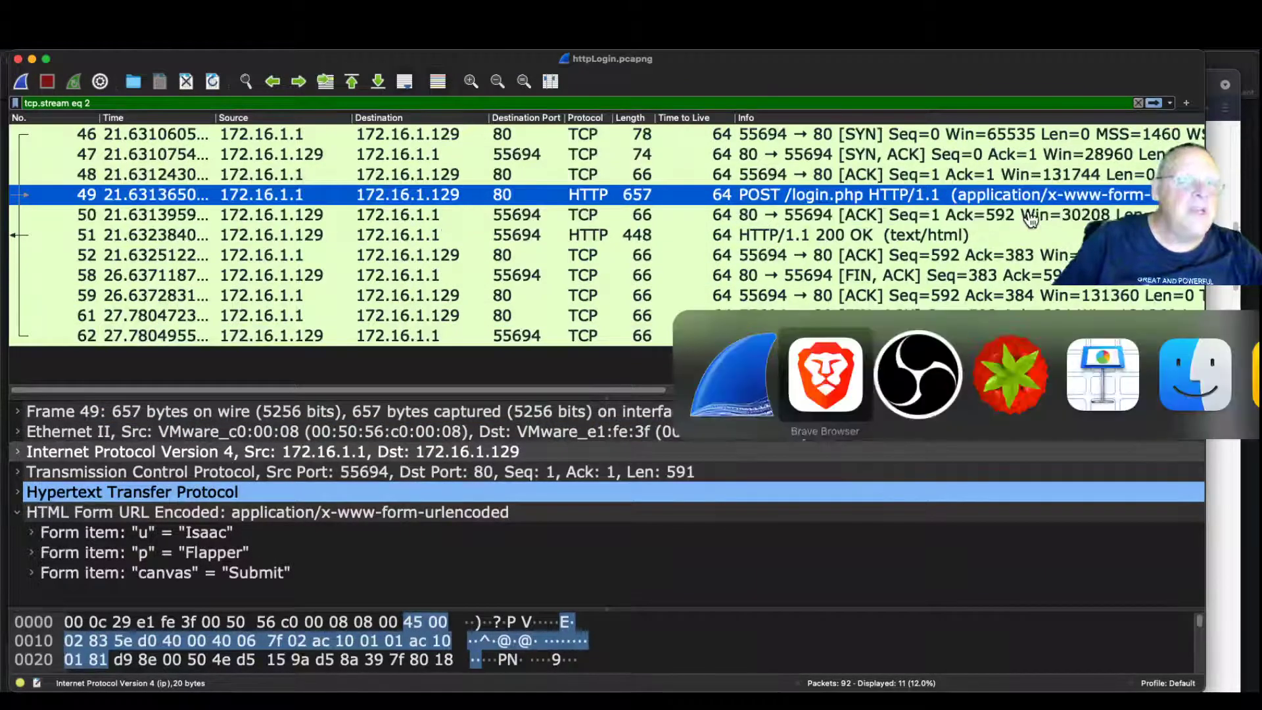
scroll(618, 453, down, 5)
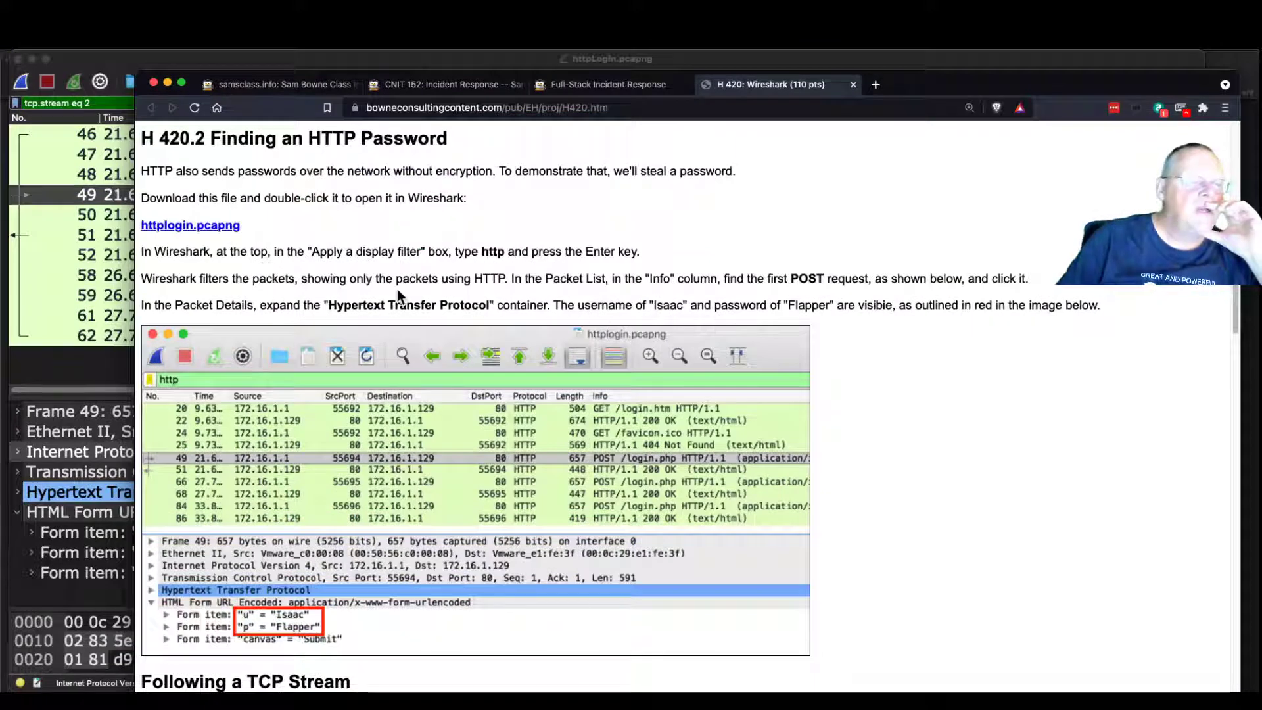
scroll(311, 420, down, 4)
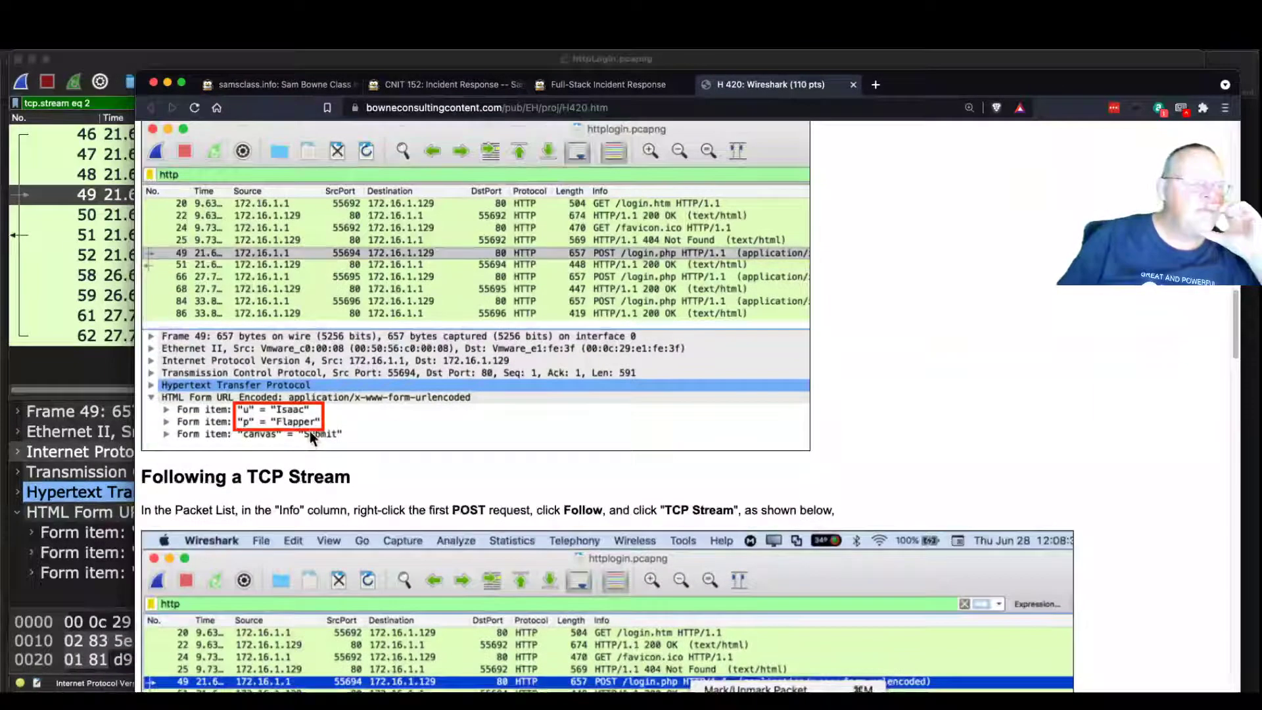
scroll(311, 415, down, 4)
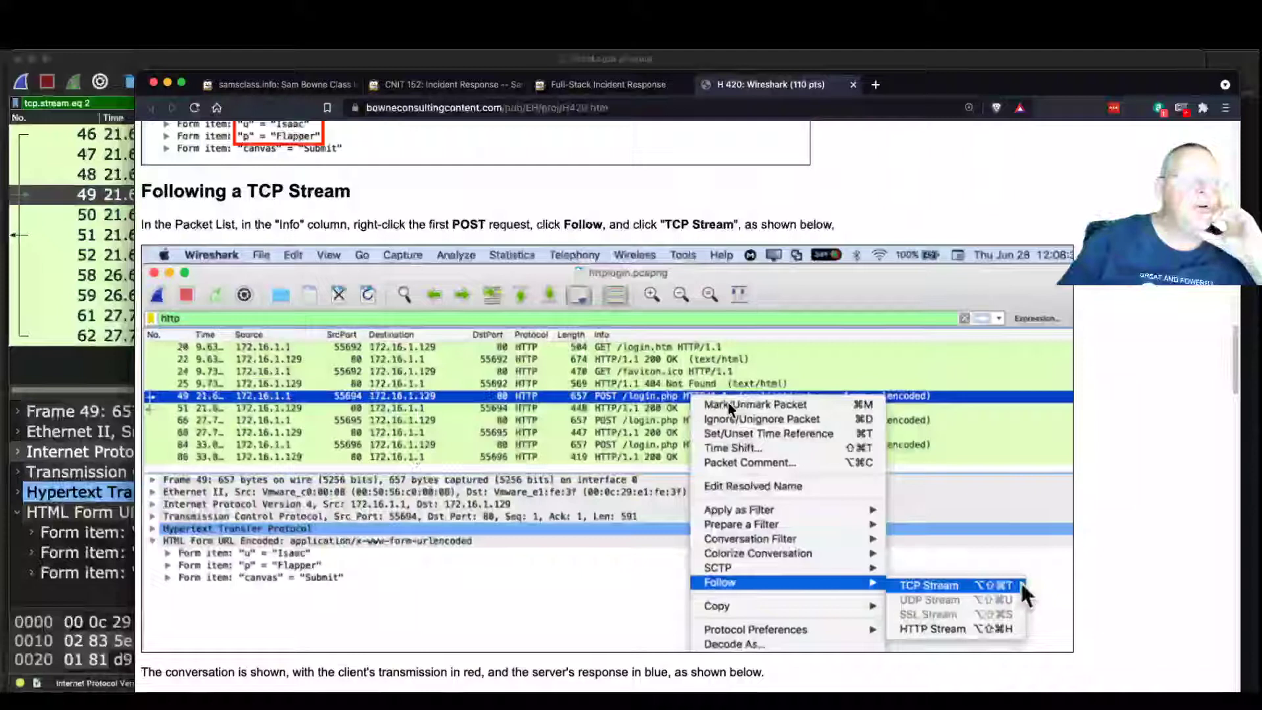
scroll(750, 566, down, 6)
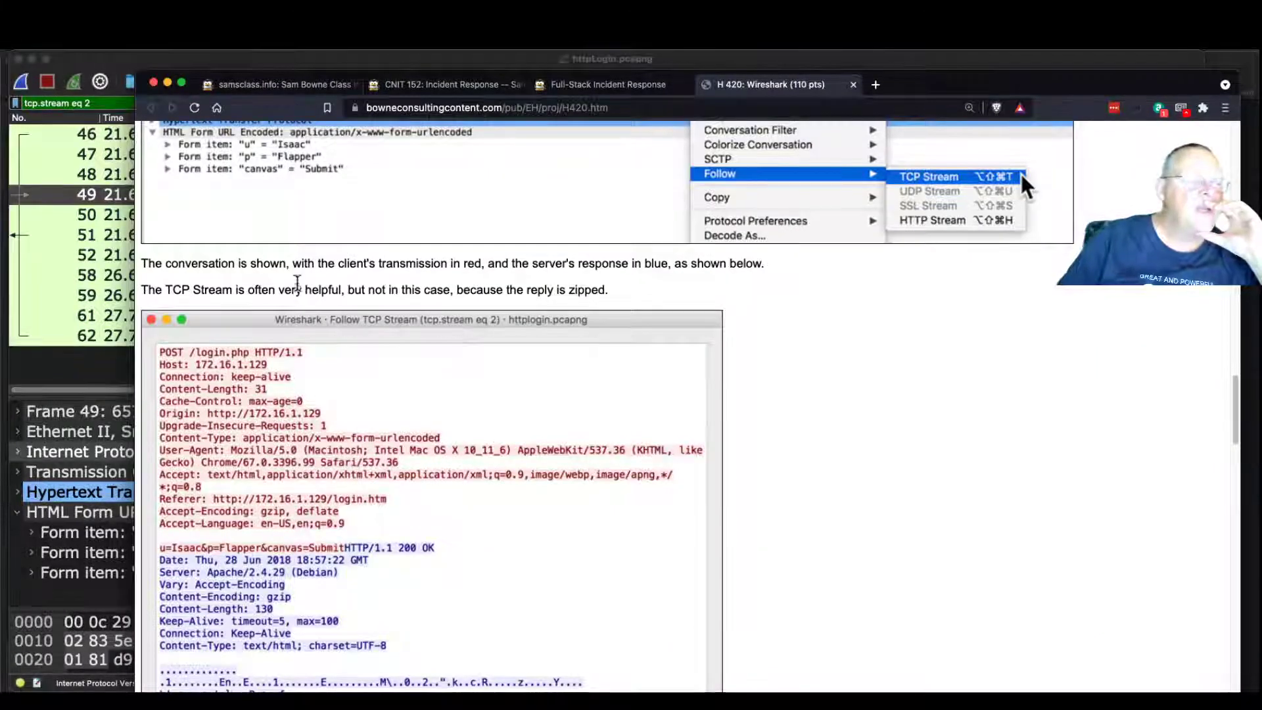
scroll(480, 336, down, 7)
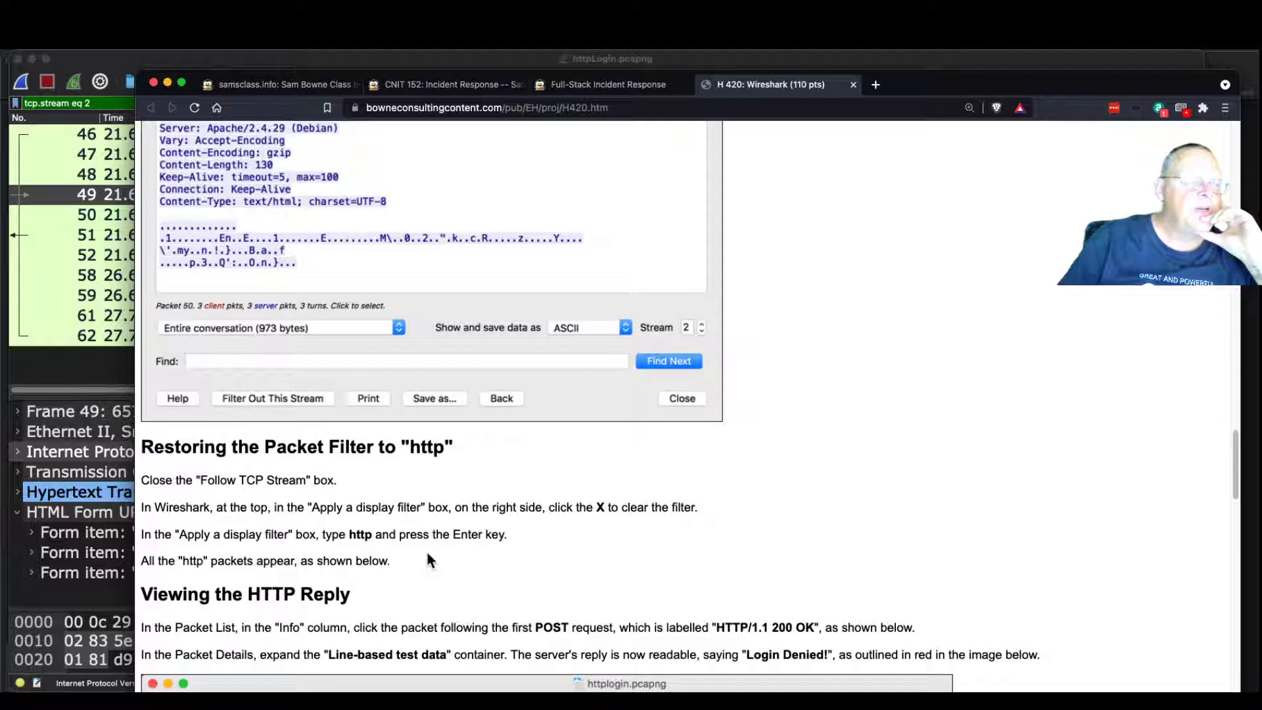
scroll(426, 550, down, 2)
scroll(323, 426, down, 3)
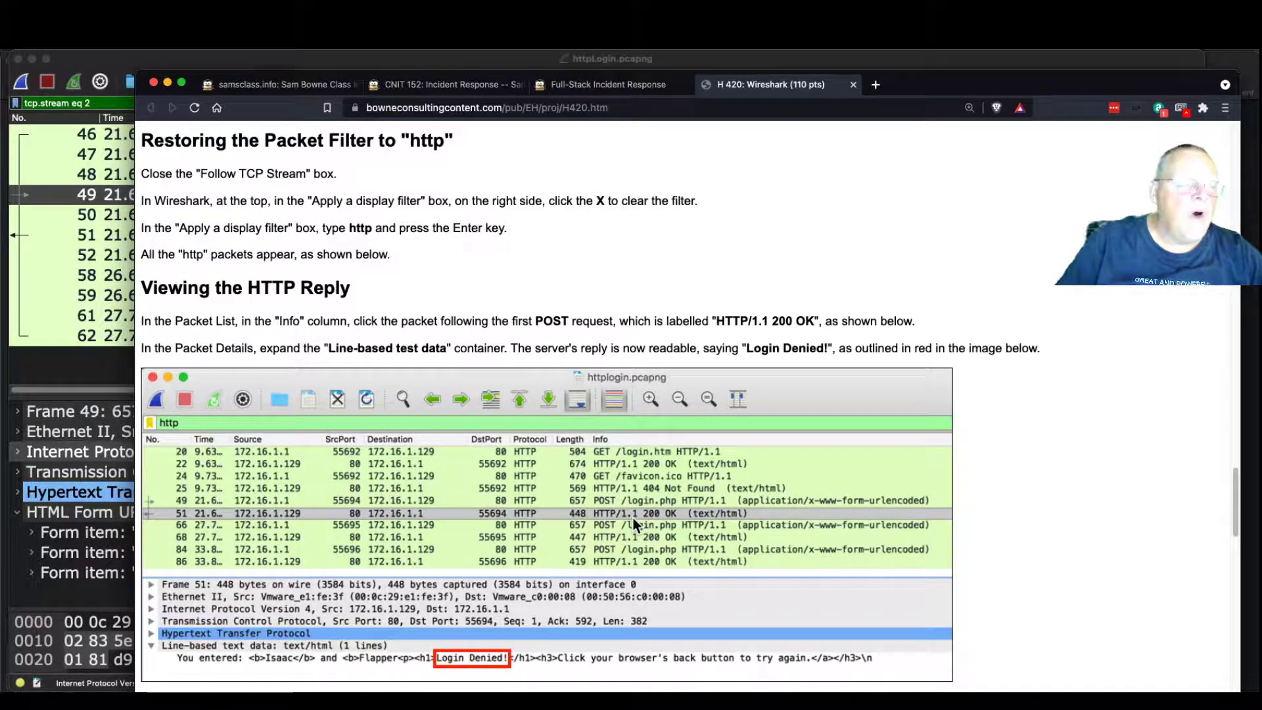
Switch back to Wireshark and expand the line-based text data of the HTTP/1.1 200 OK reply in packet 51
key(super+Tab)
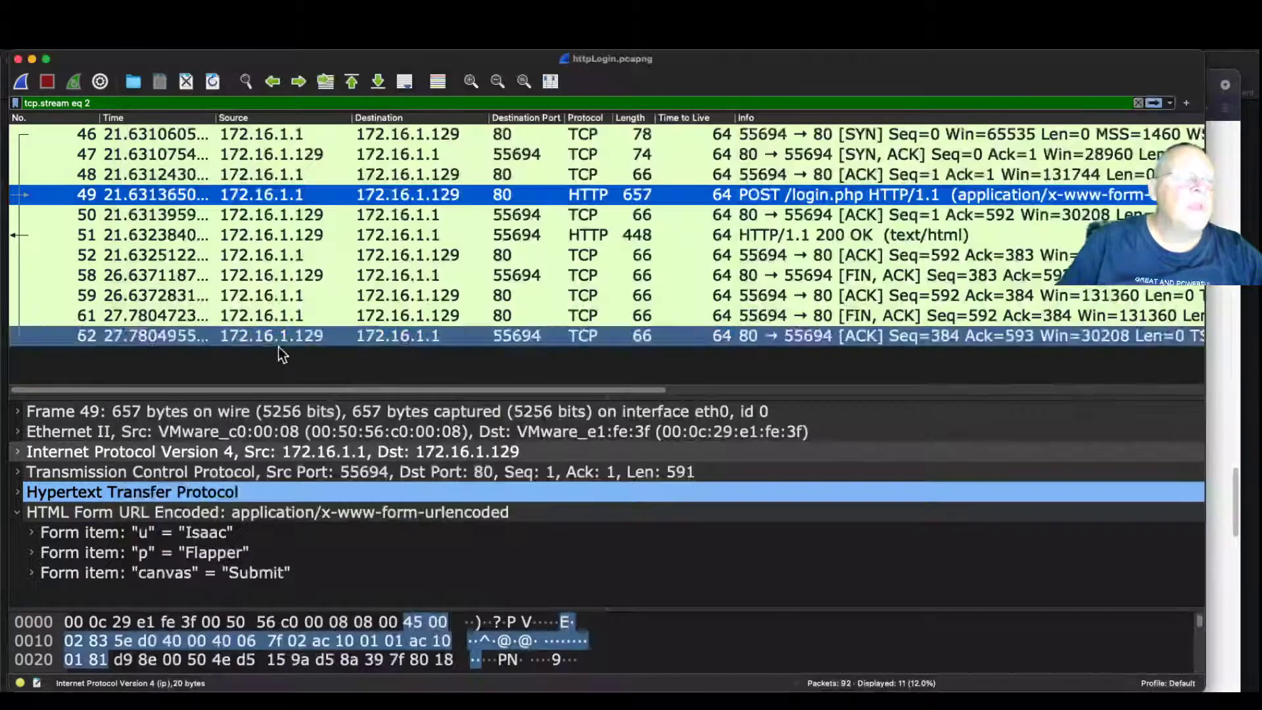
click(795, 231)
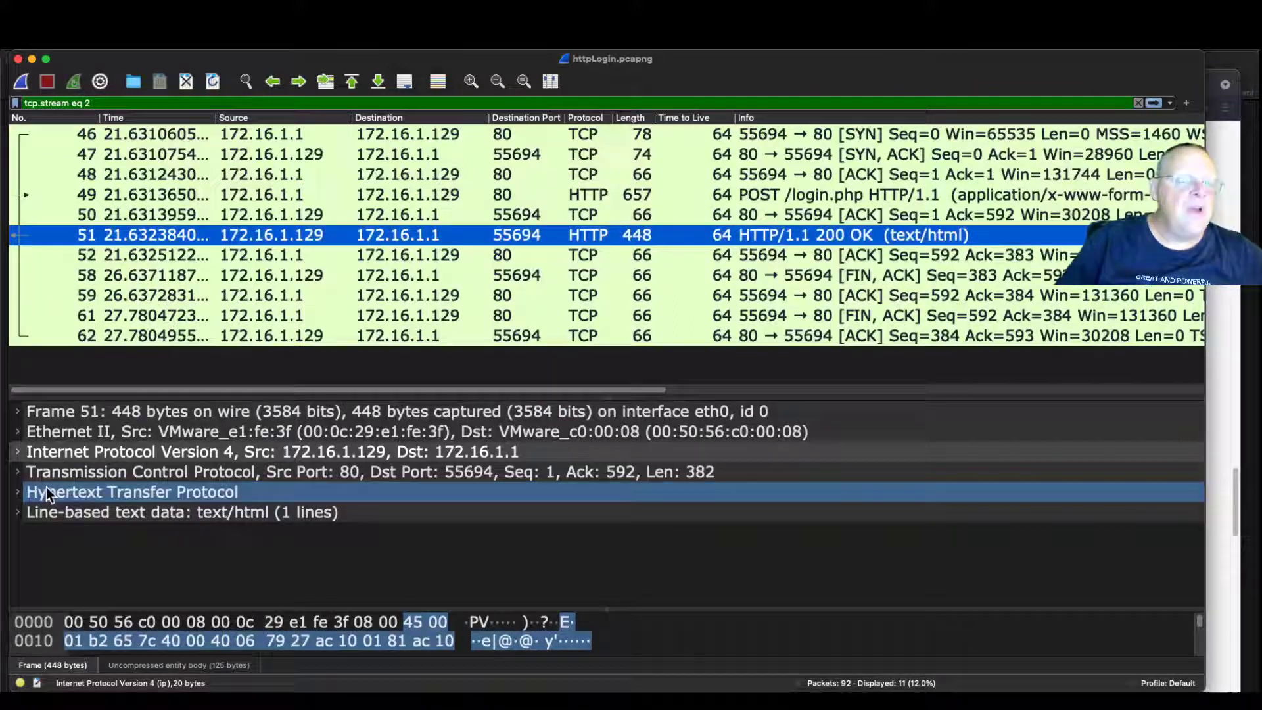
click(17, 513)
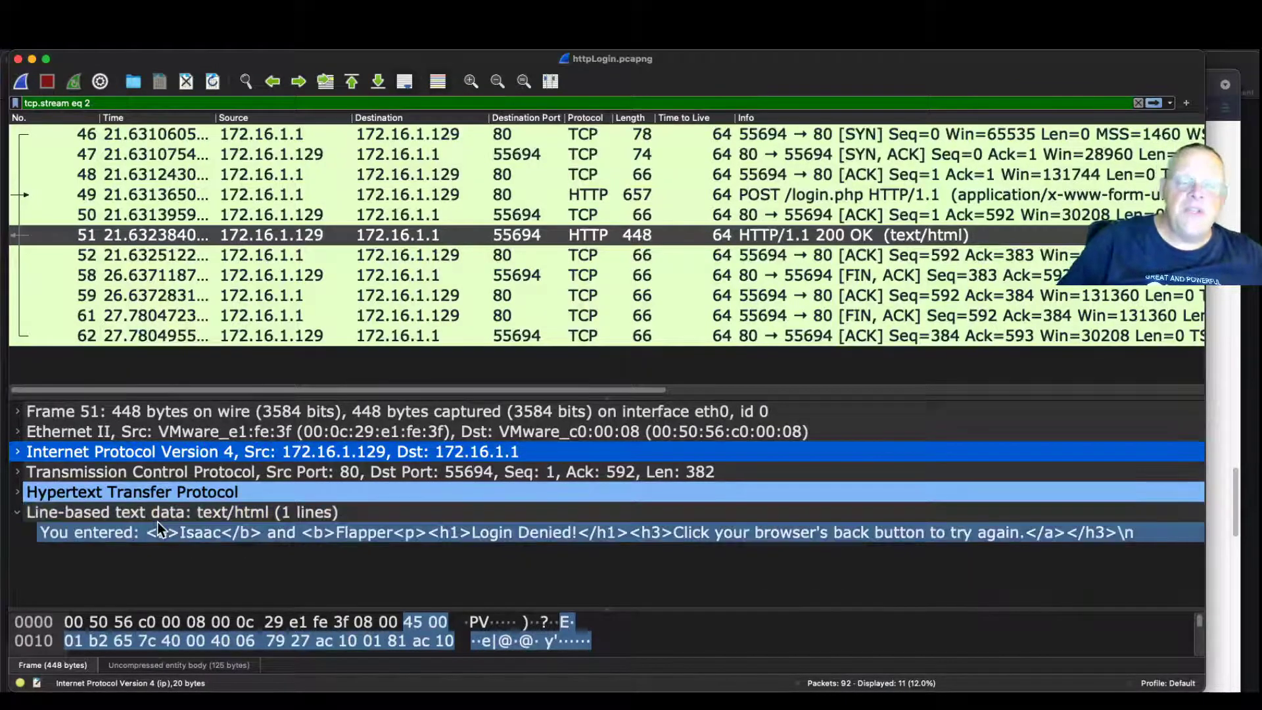
Follow the TCP stream of packet 51, highlight the compressed reply body, and close the stream window to compare the decoded text
right_click(462, 233)
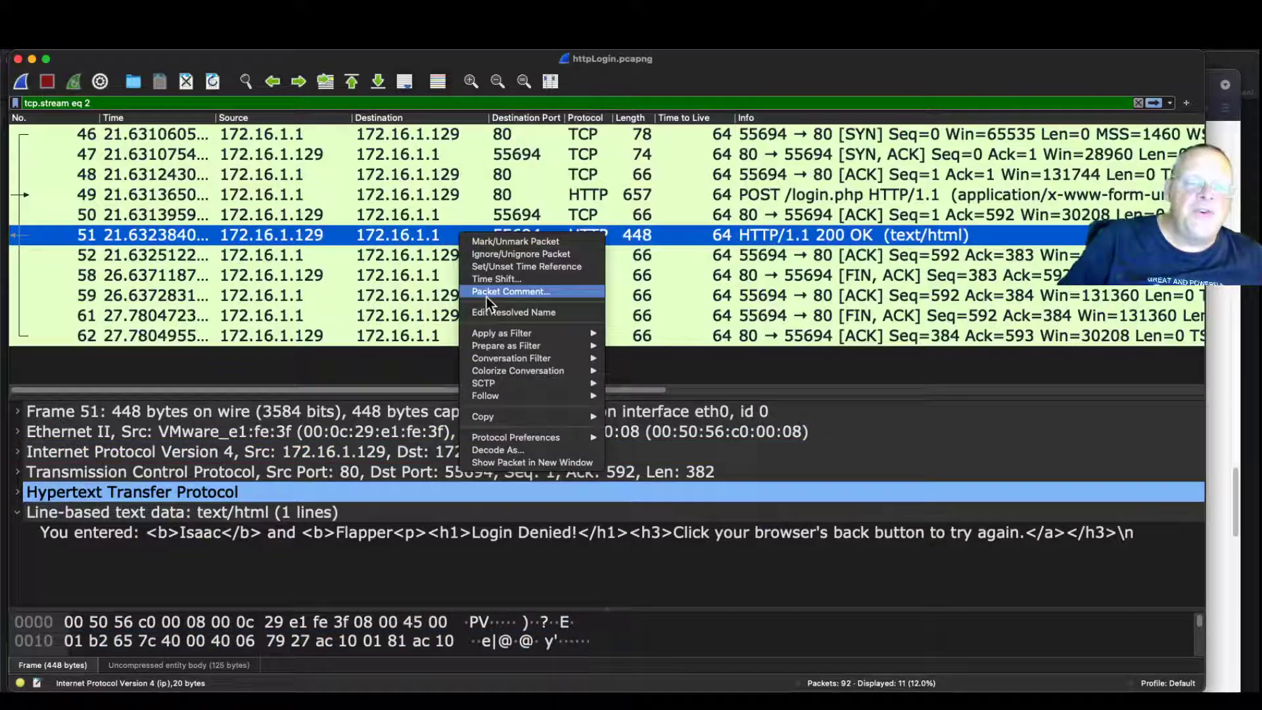
mouse_move(503, 397)
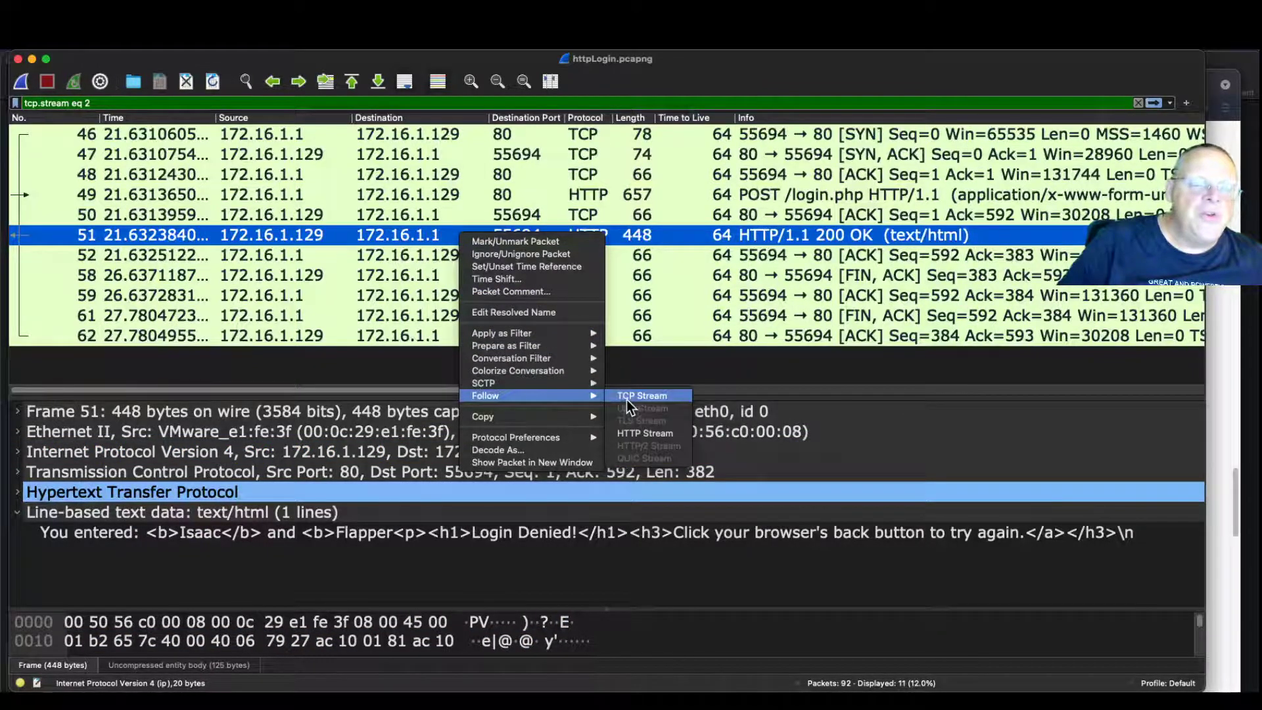
click(626, 397)
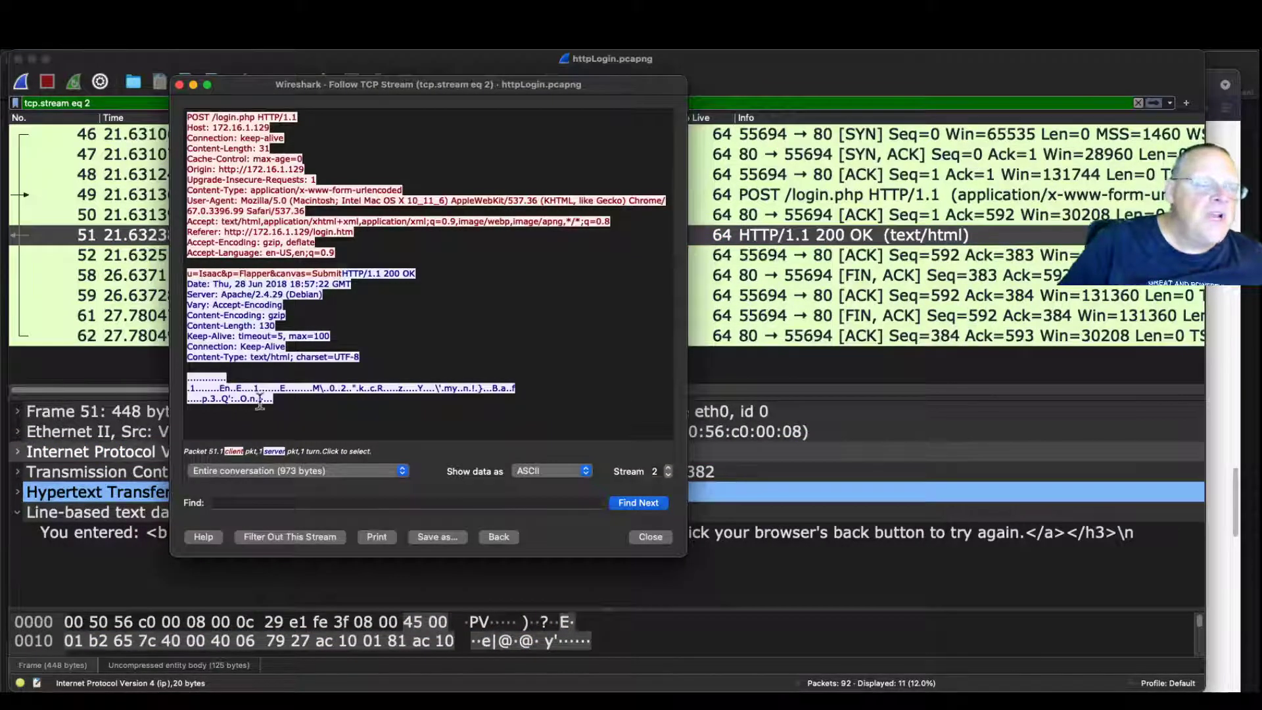
drag(282, 400, 182, 376)
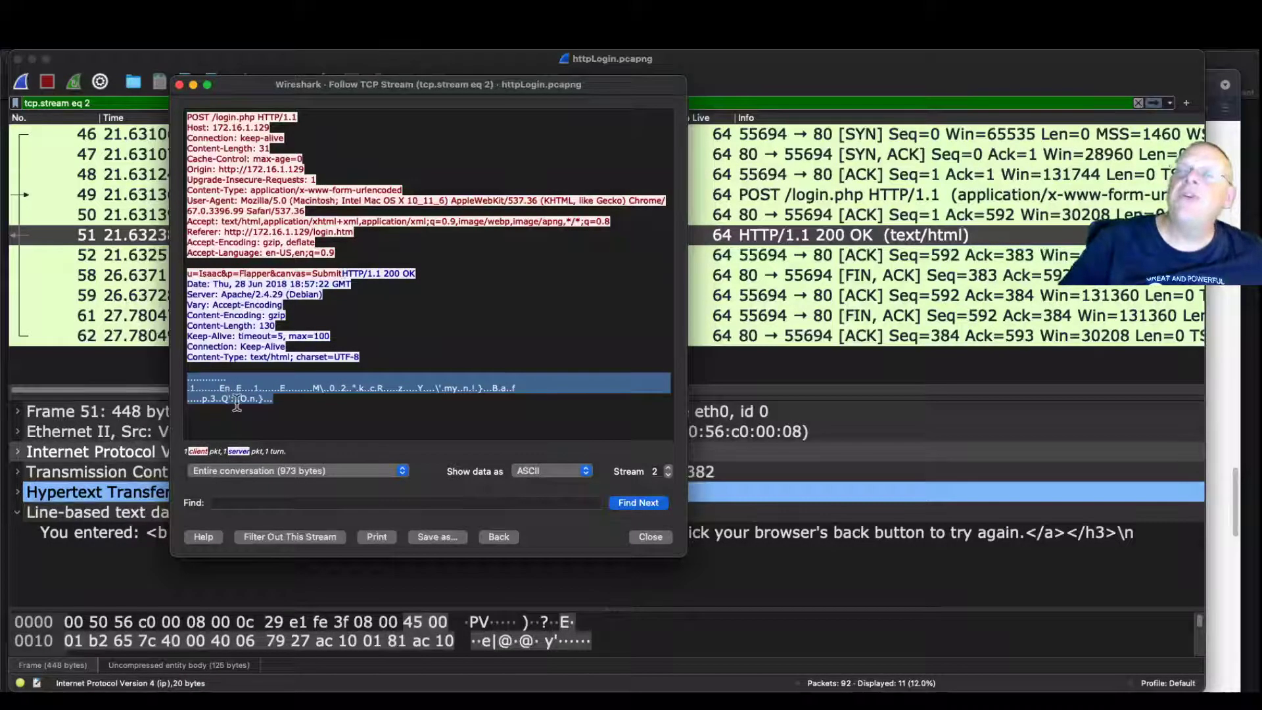
click(179, 85)
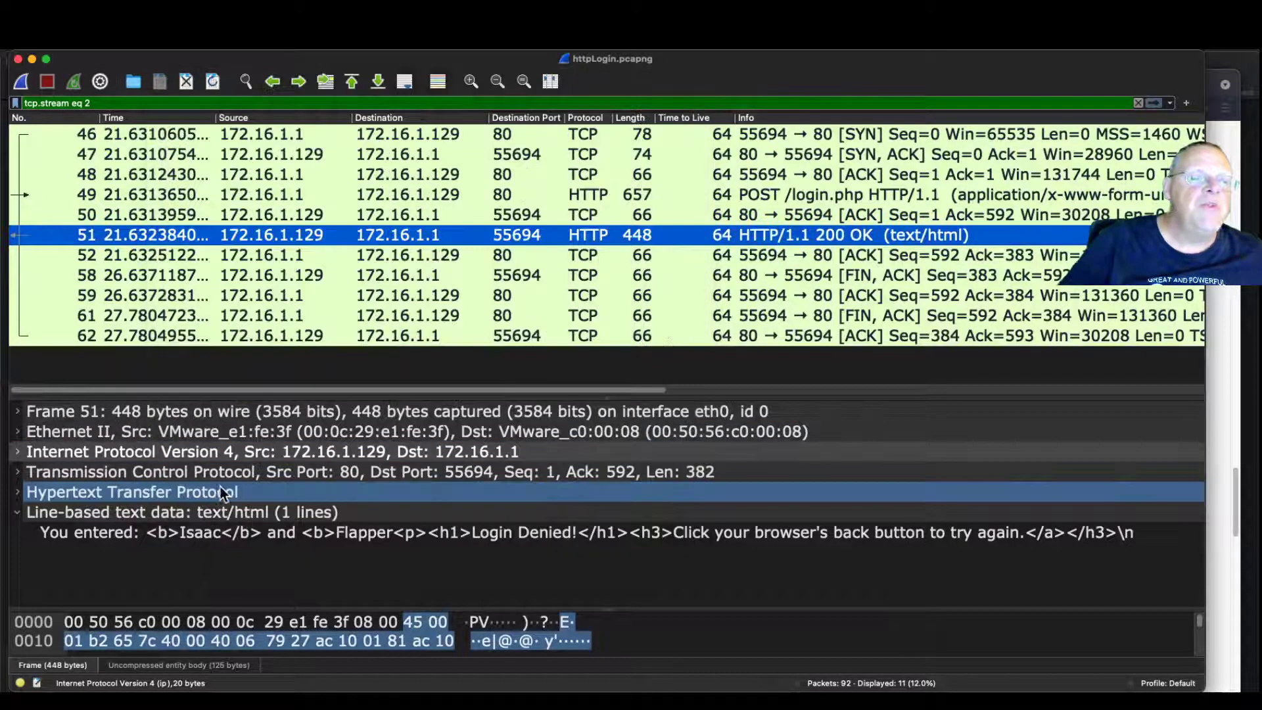
click(562, 536)
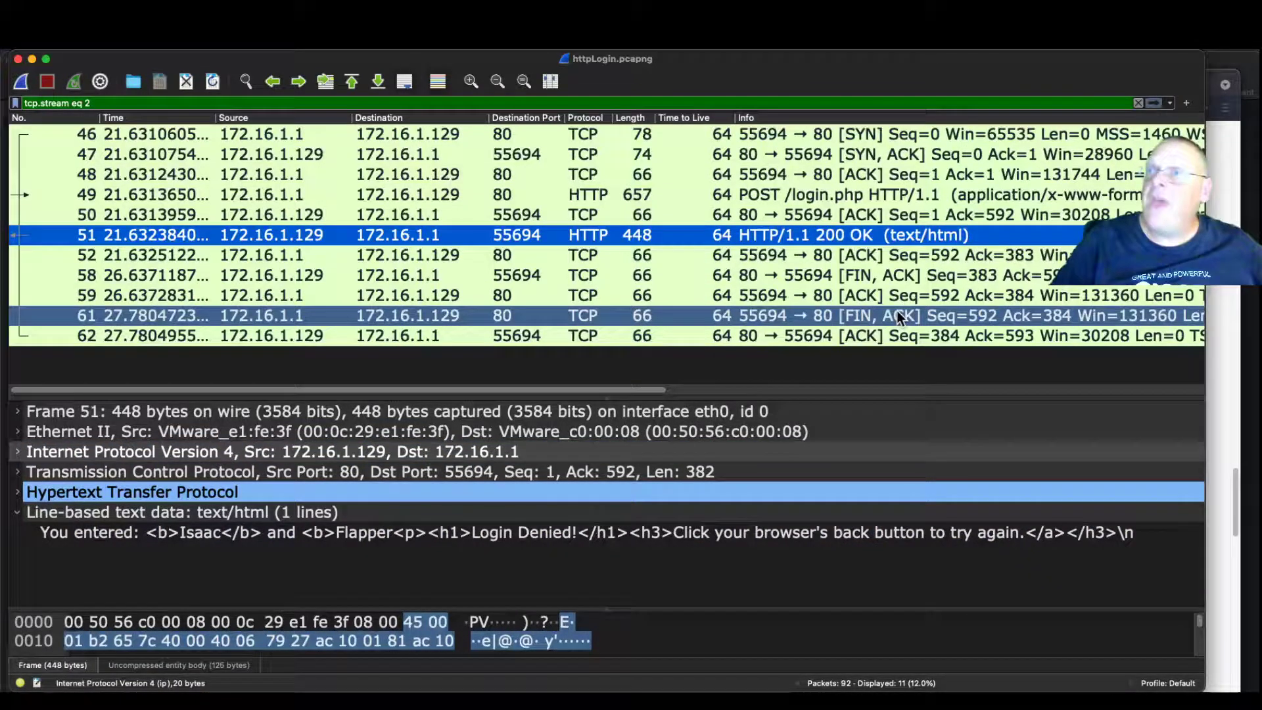
Close the httpLogin capture and read through the H 420.2 to H 420.9 challenges and hints on the H 420 Wireshark project page
click(18, 60)
scroll(626, 320, down, 10)
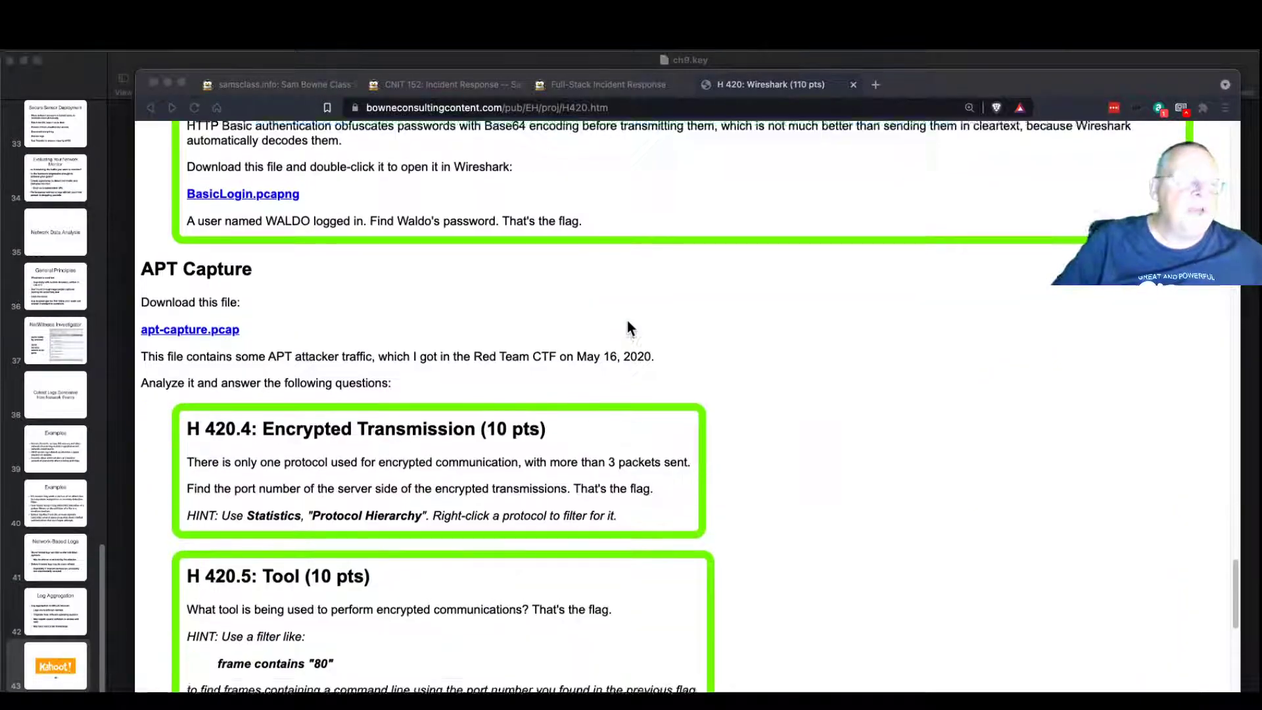
scroll(627, 321, up, 5)
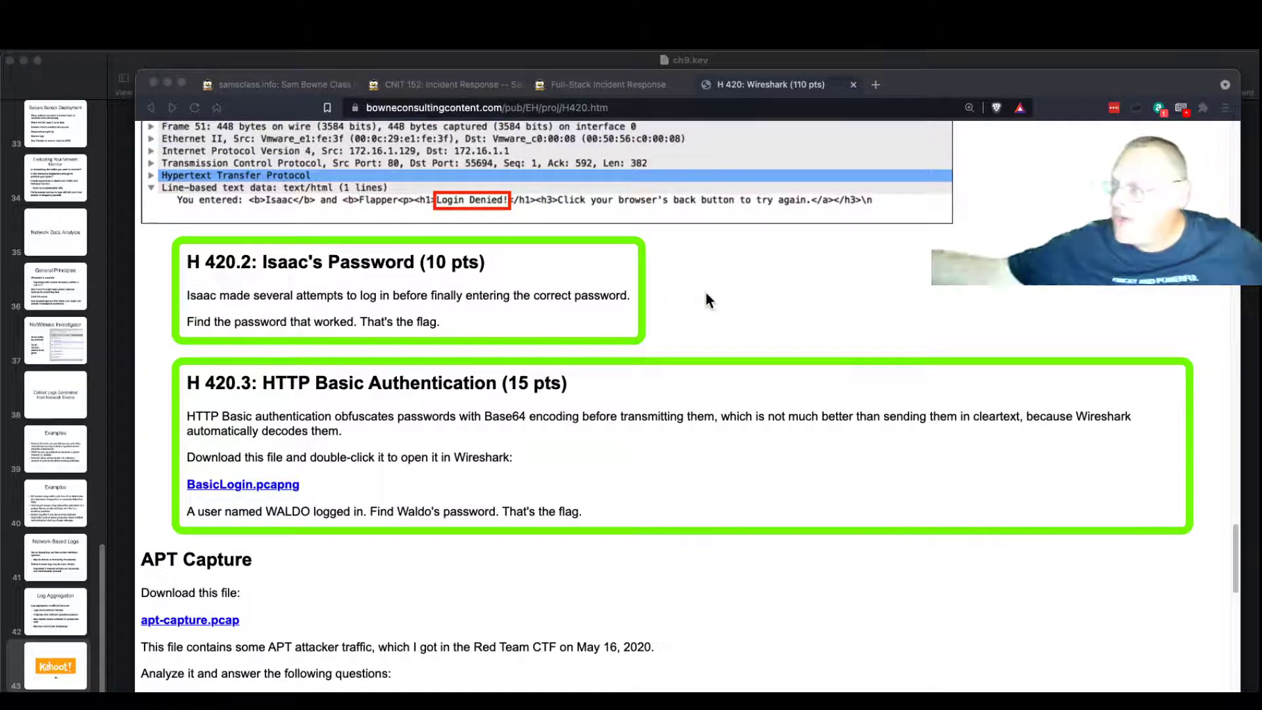
scroll(705, 293, down, 2)
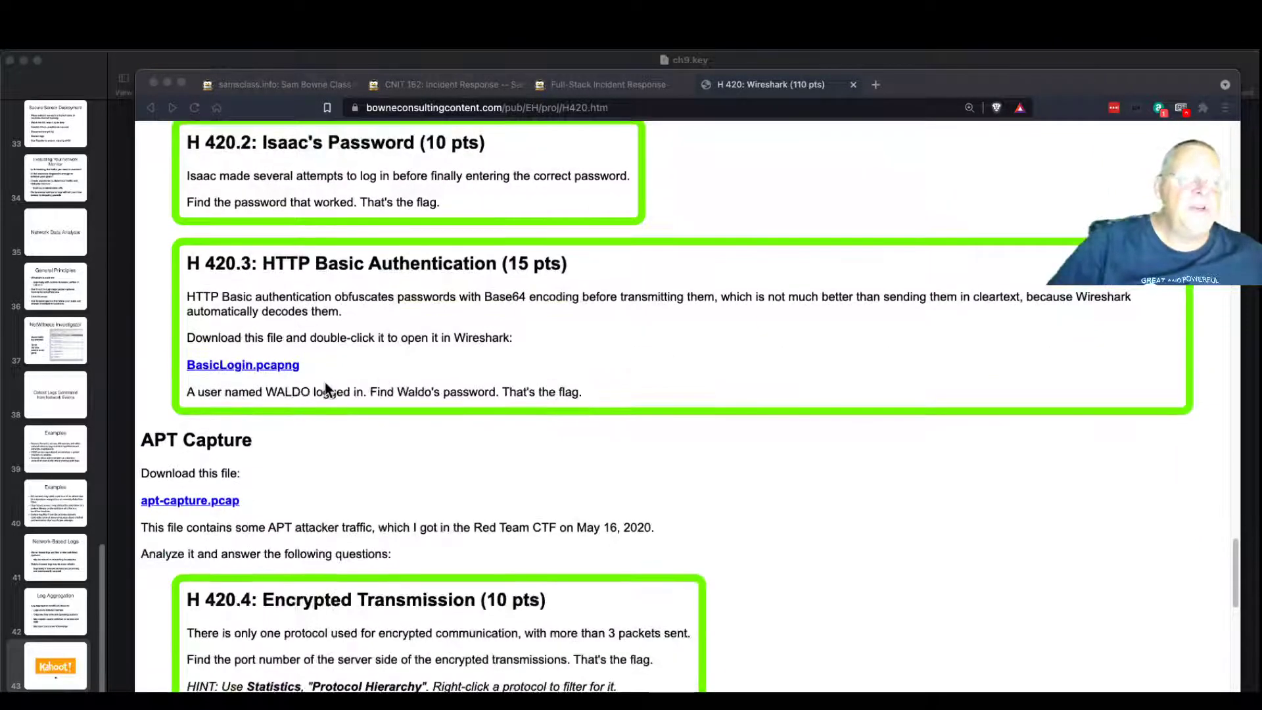
scroll(329, 385, down, 3)
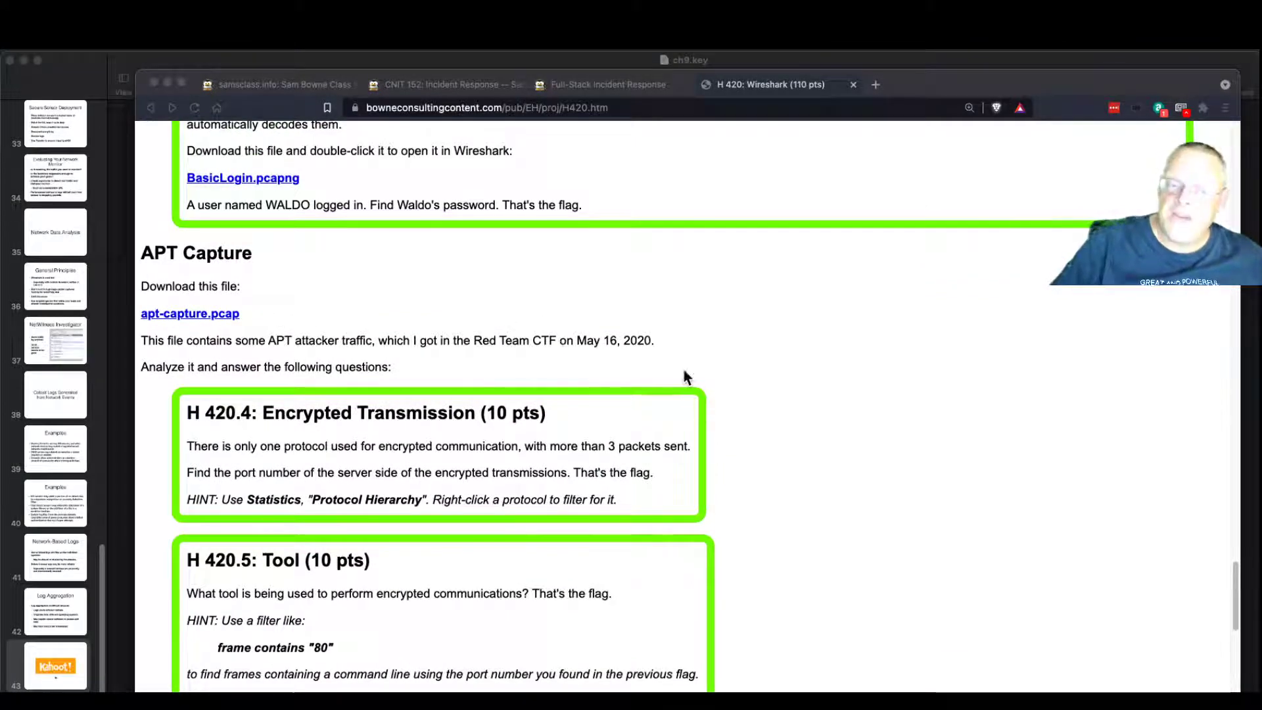
scroll(683, 368, down, 2)
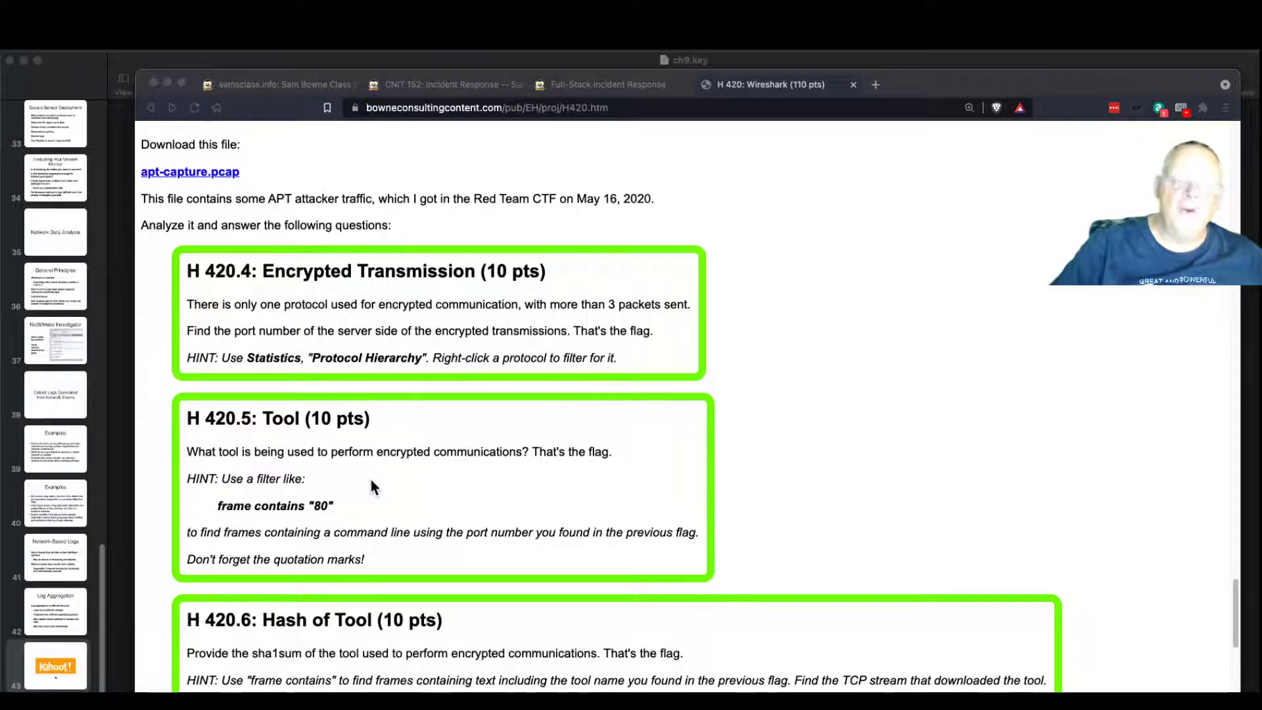
scroll(368, 475, down, 3)
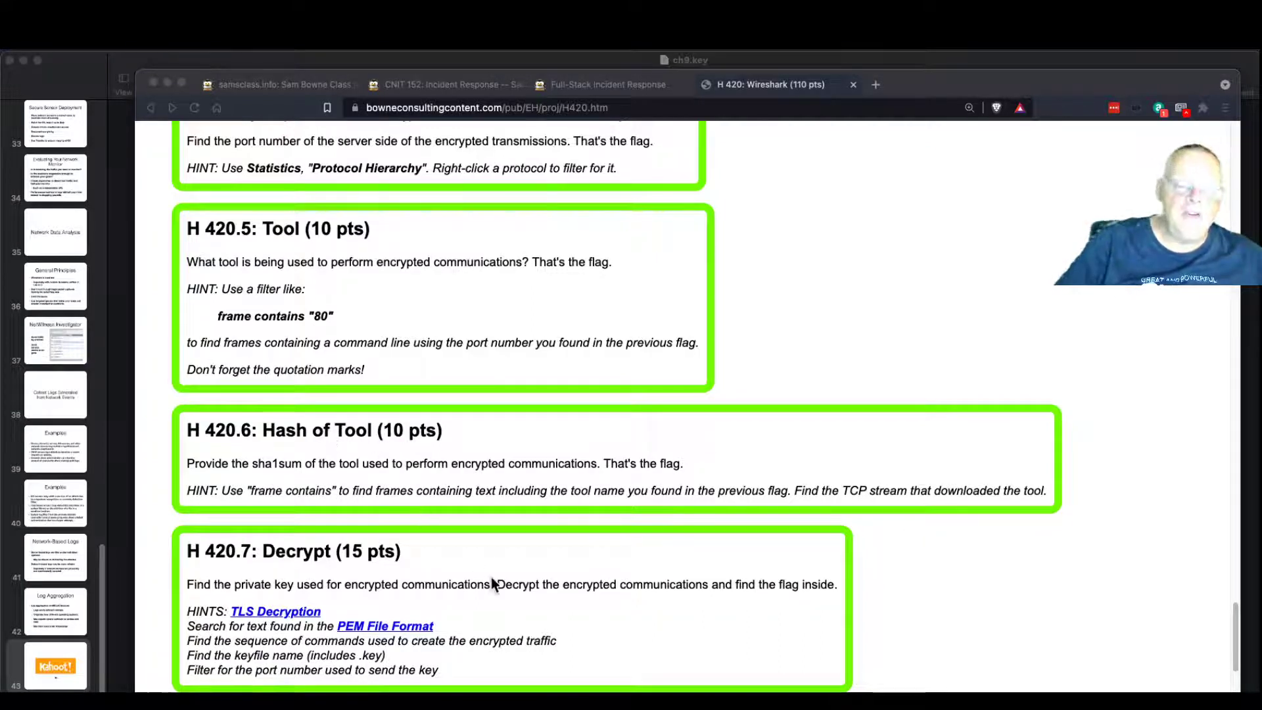
scroll(491, 575, down, 4)
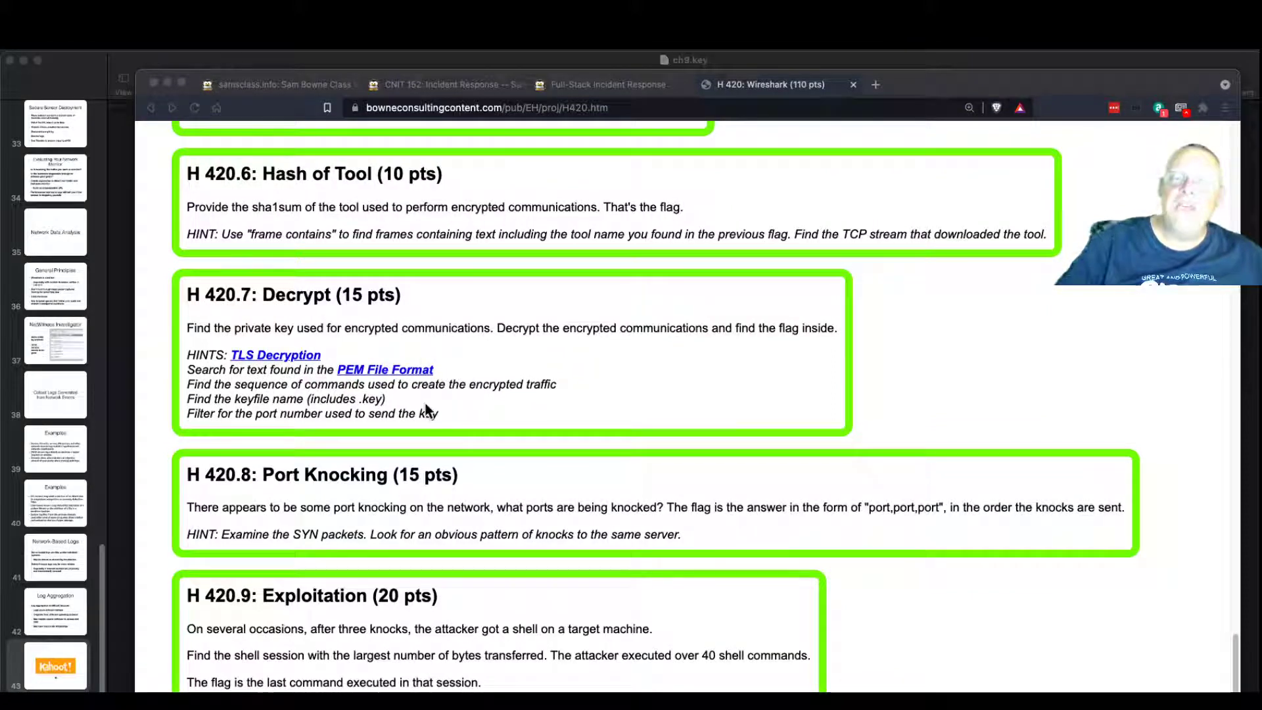
scroll(458, 579, down, 2)
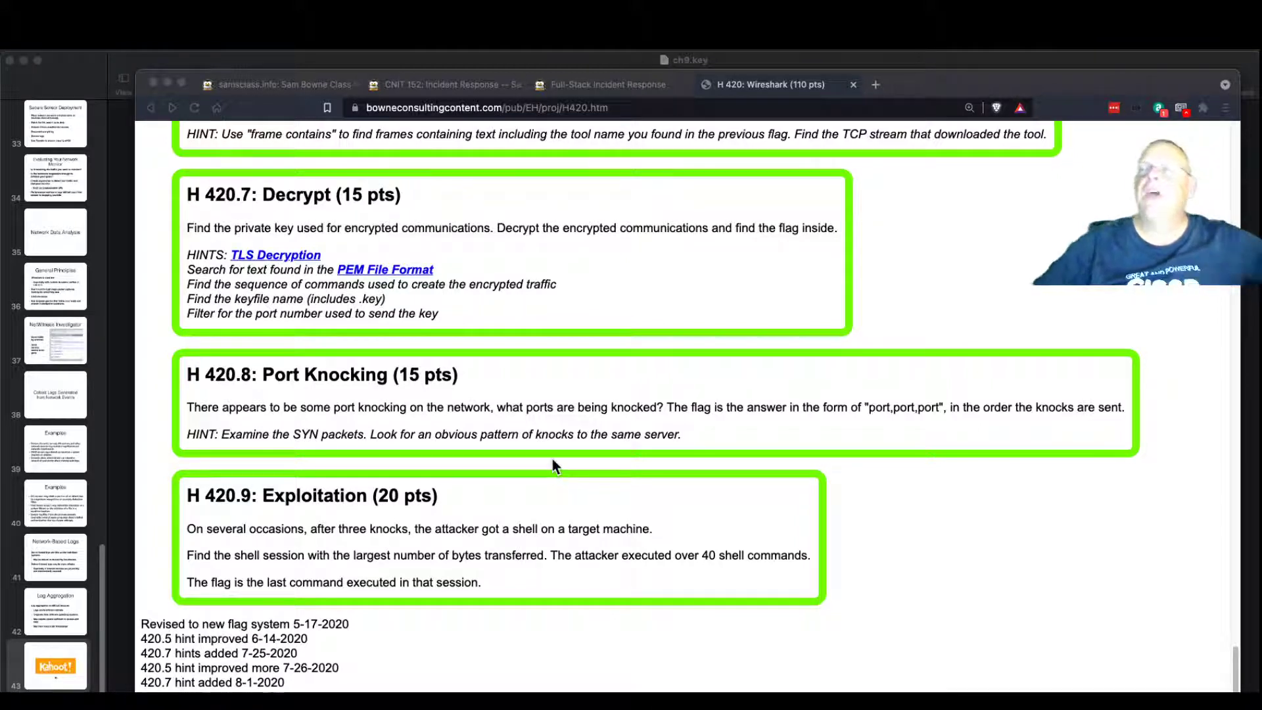
scroll(540, 453, up, 10)
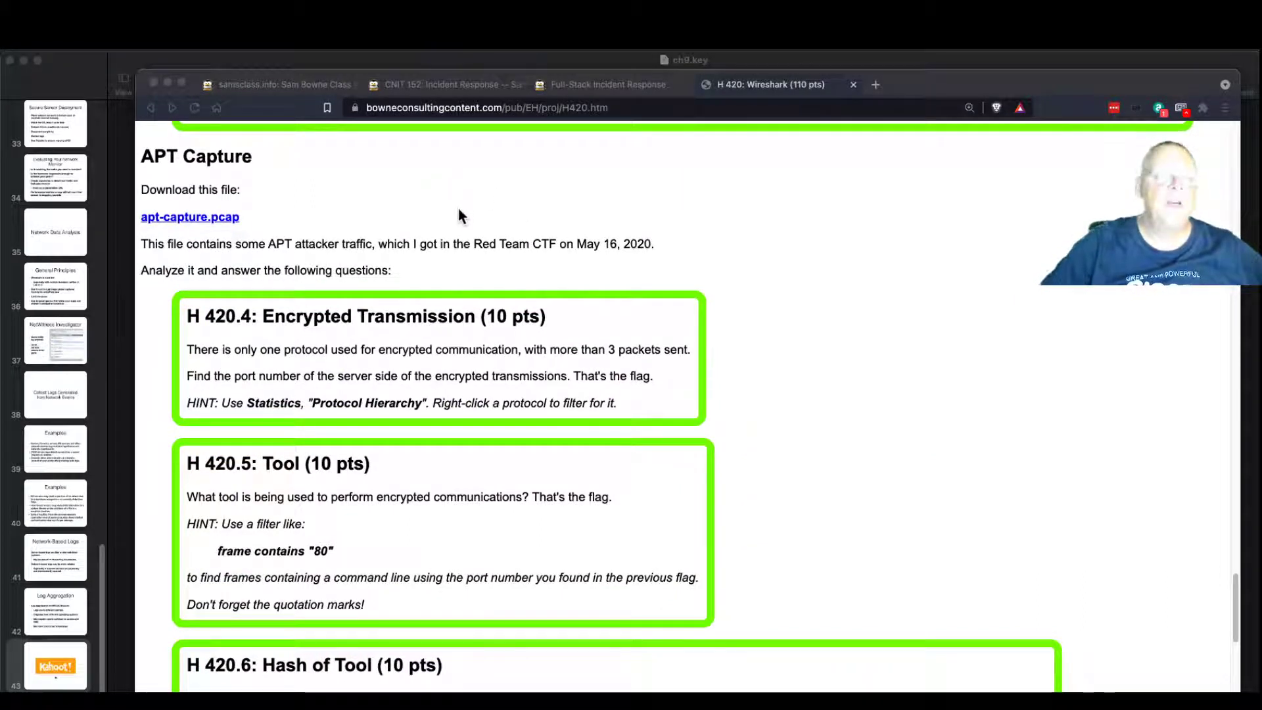
scroll(530, 302, up, 5)
scroll(530, 303, up, 10)
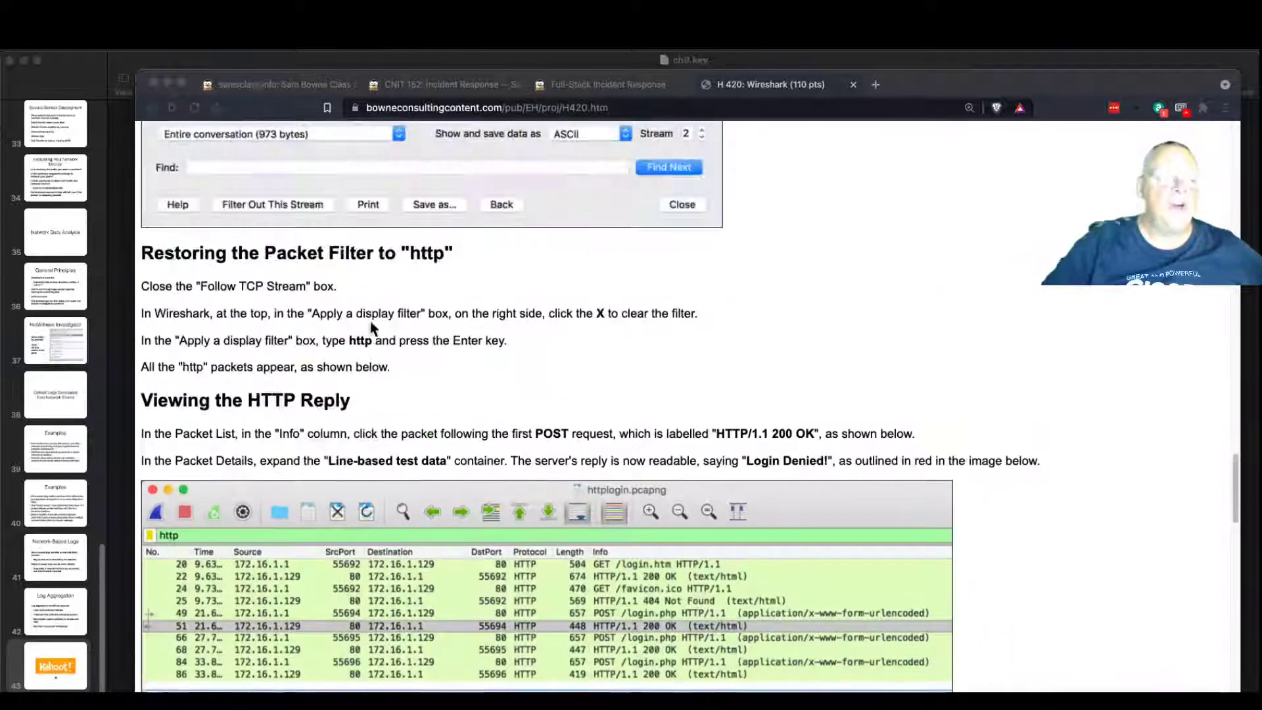